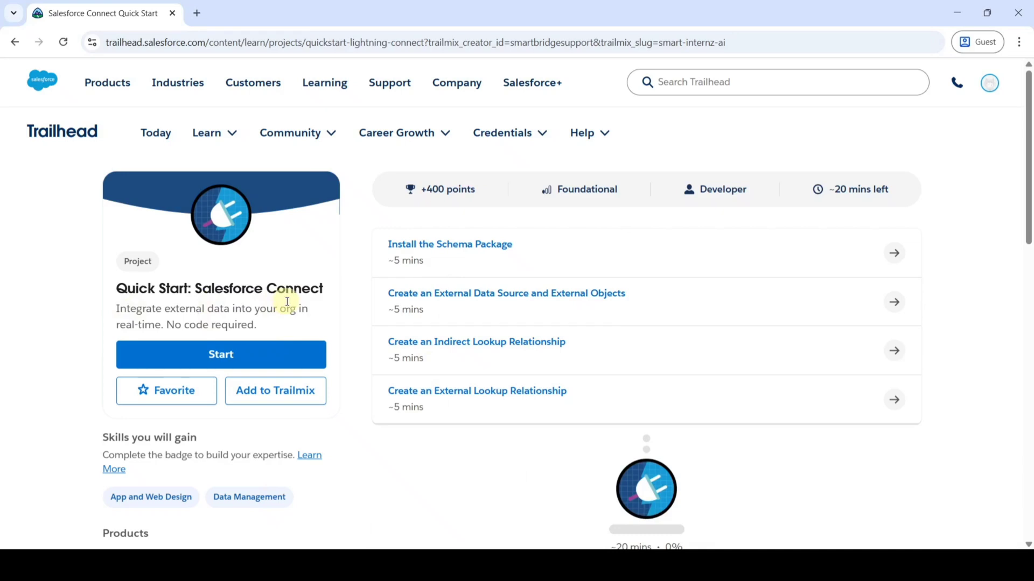
Open the Install the Schema Package unit and scroll down to its Verify Step section
left_click(439, 243)
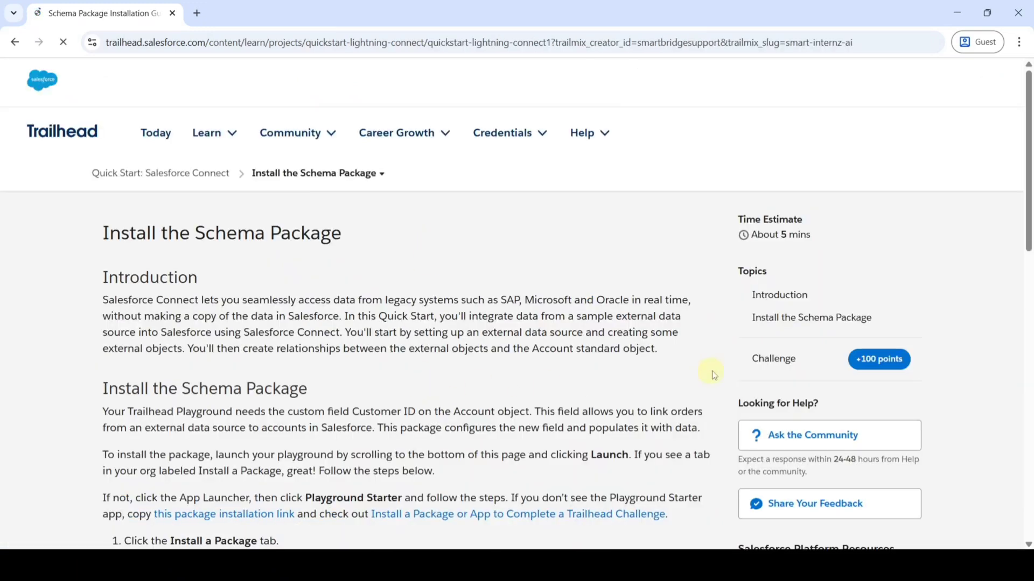
scroll(775, 350, "down", 3)
scroll(322, 427, "down", 10)
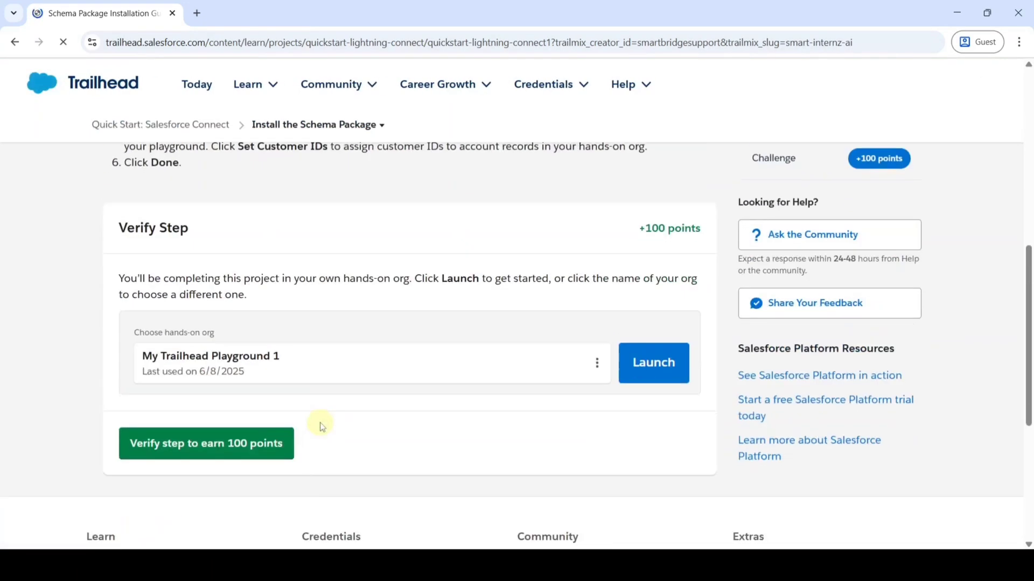
scroll(322, 427, "down", 3)
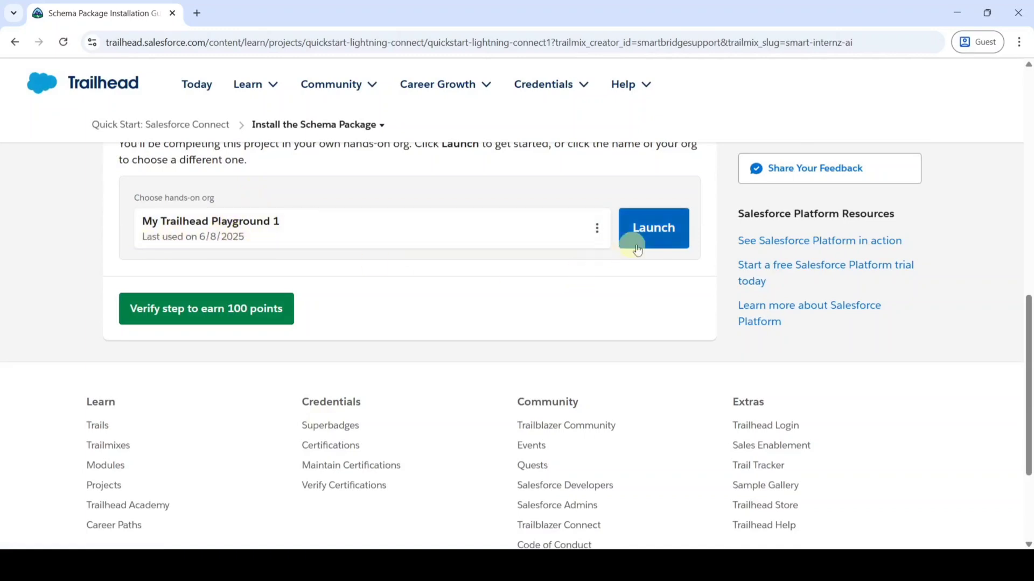
Launch the Trailhead Playground and look up Playground Starter in the App Launcher with 'pla'
left_click(653, 228)
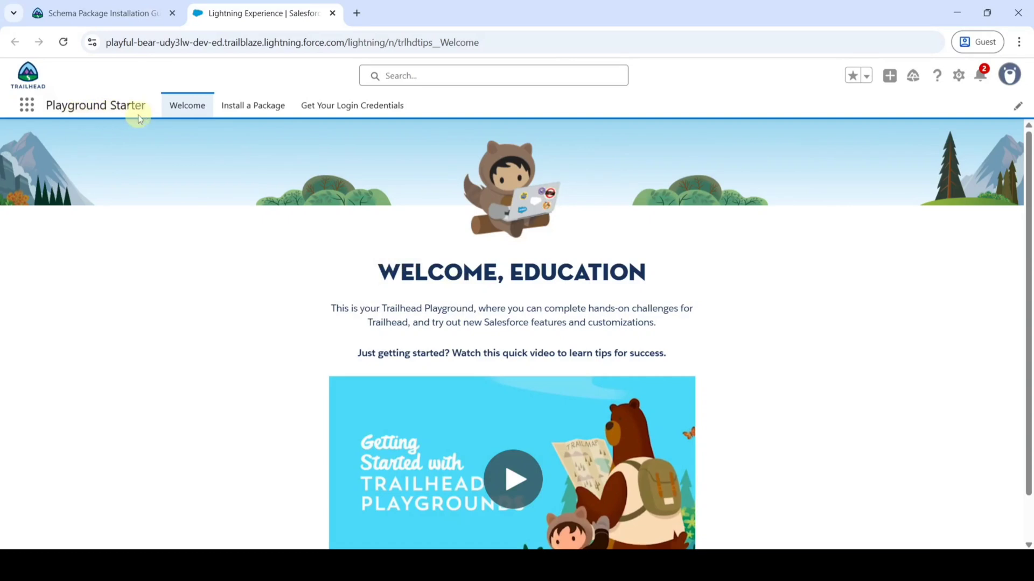
left_click(27, 105)
left_click(64, 162)
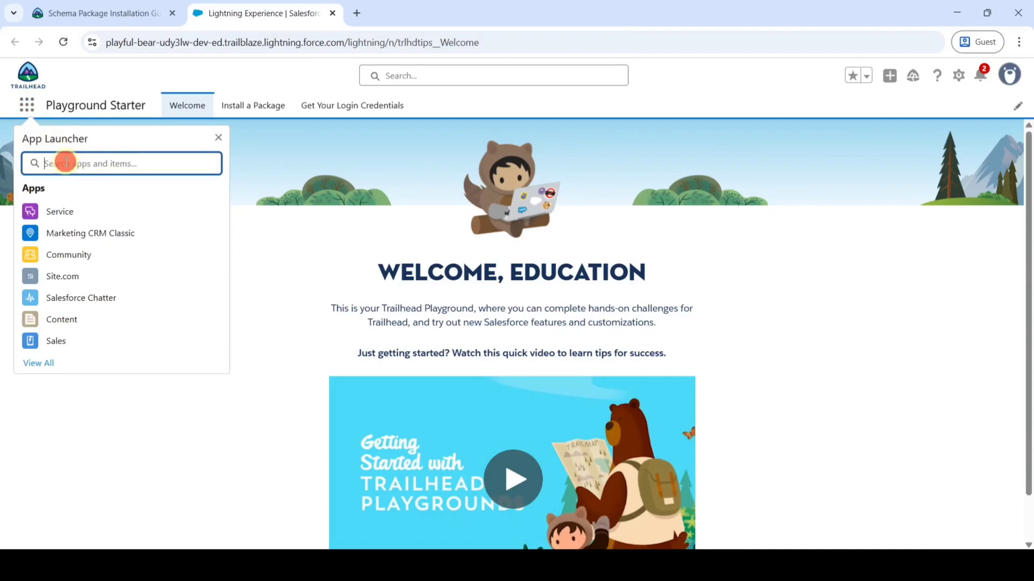
type("pls")
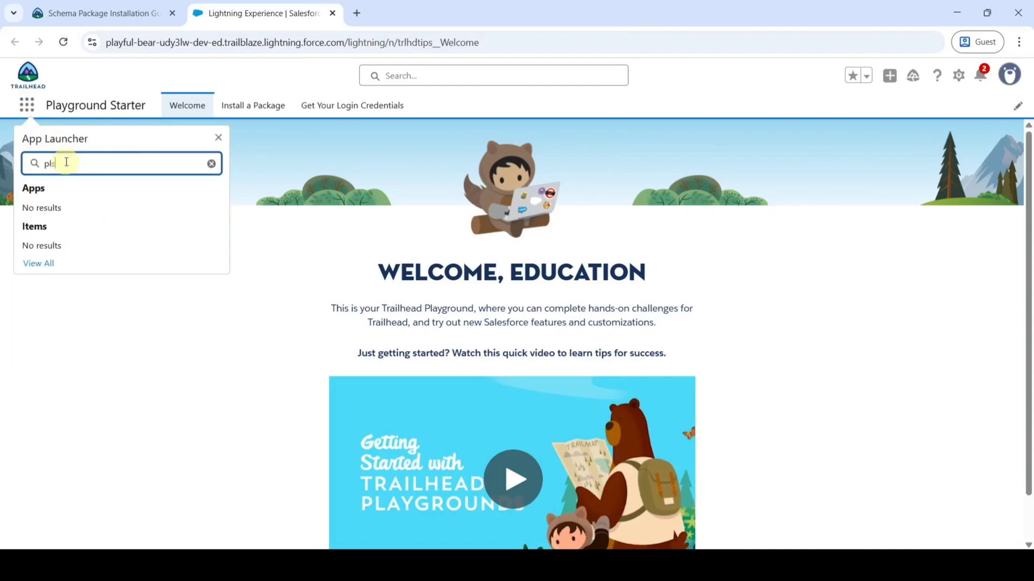
key("BackSpace")
type("a")
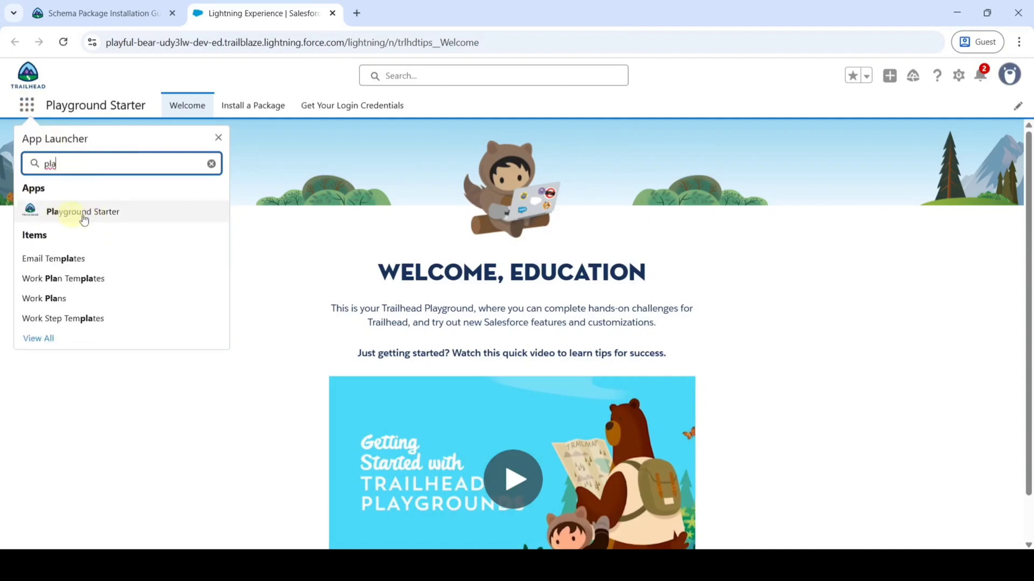
left_click(345, 240)
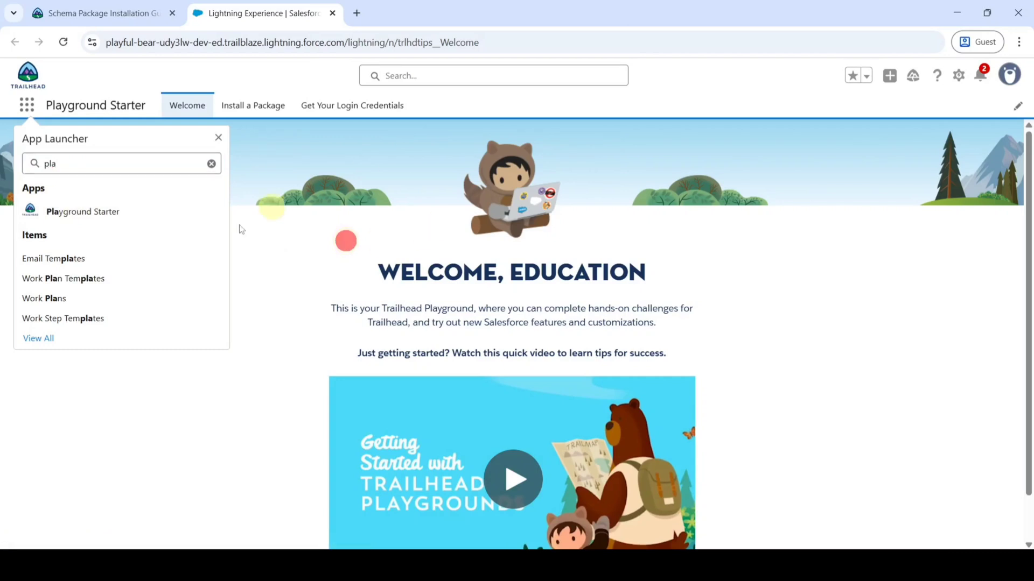
left_click(217, 139)
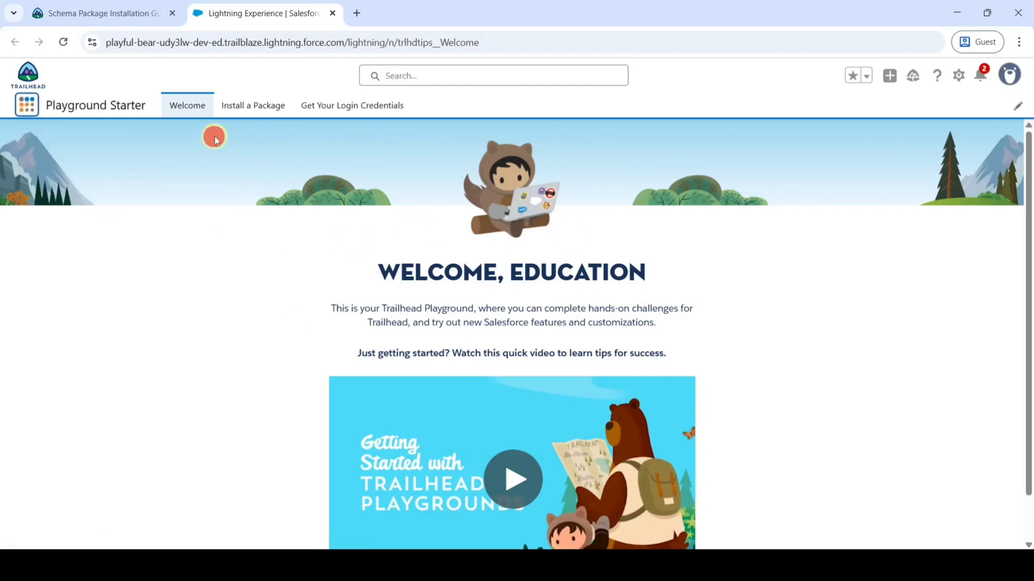
Copy package ID 04tE00000001aqG from step 2 and go to the playground's Install a Package page
left_click(127, 12)
scroll(399, 301, "up", 1)
scroll(417, 326, "up", 8)
scroll(412, 323, "down", 3)
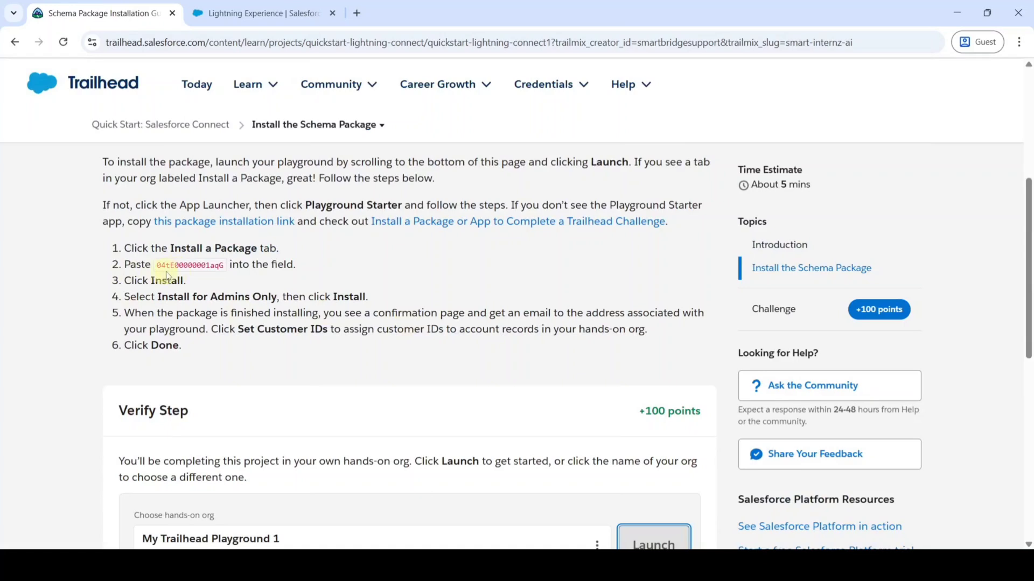
left_click_drag(155, 265, 226, 272)
right_click(199, 265)
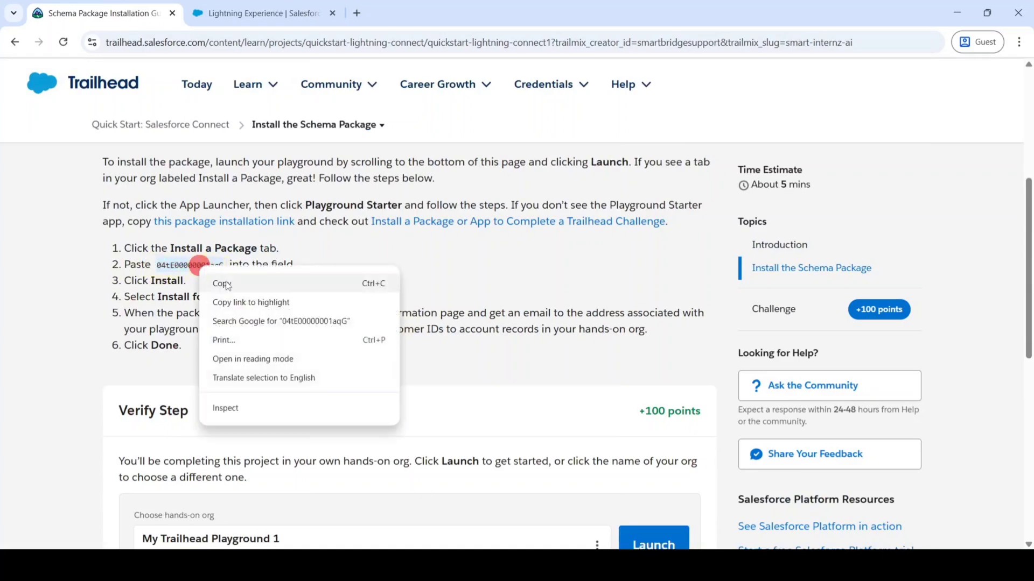
left_click(226, 281)
left_click(243, 13)
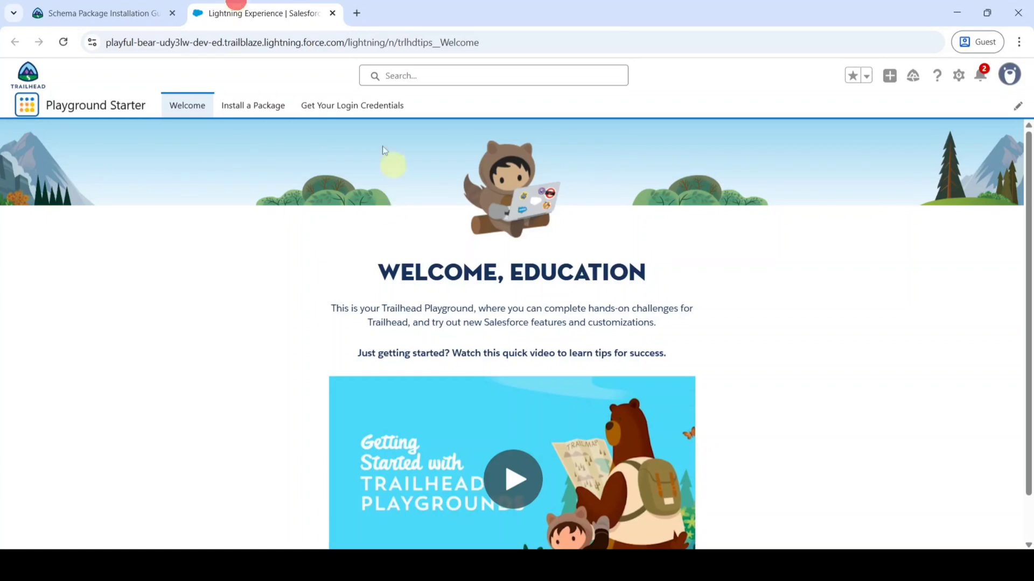
left_click(251, 109)
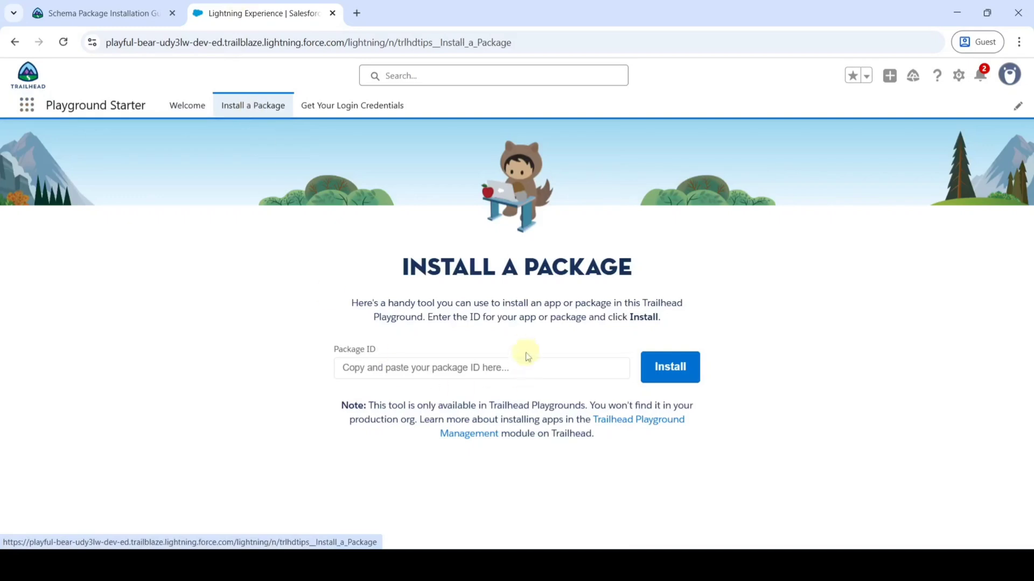
Paste 04tE00000001aqG into Package ID and install Lightning Connect Quickstart for admins only
left_click(364, 369)
right_click(364, 369)
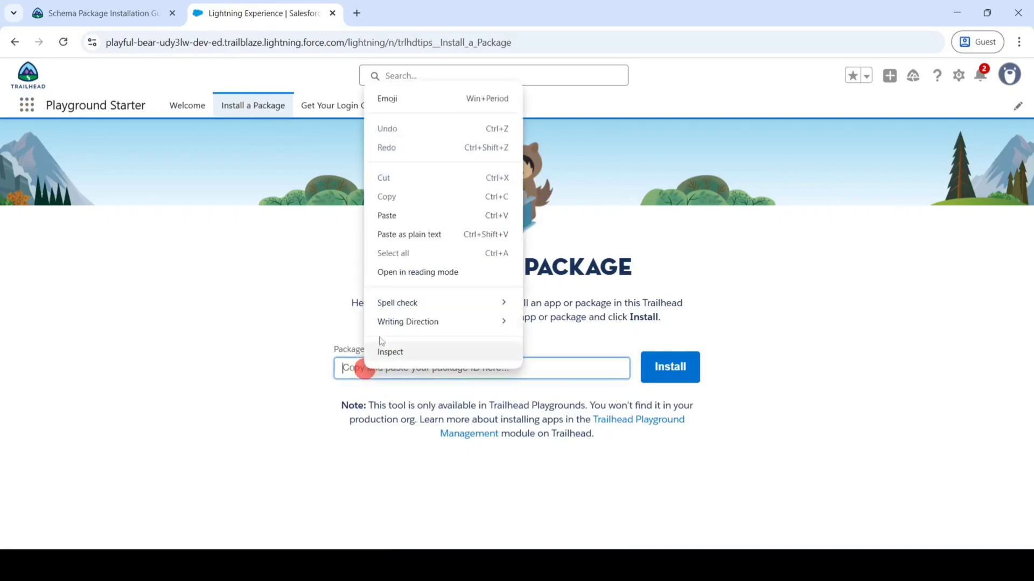
left_click(383, 215)
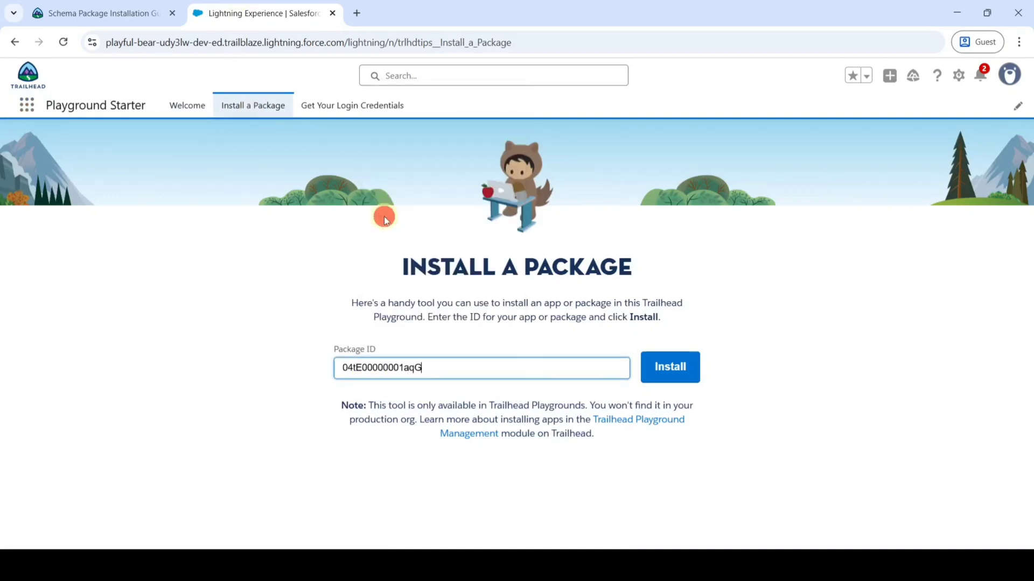
left_click(669, 367)
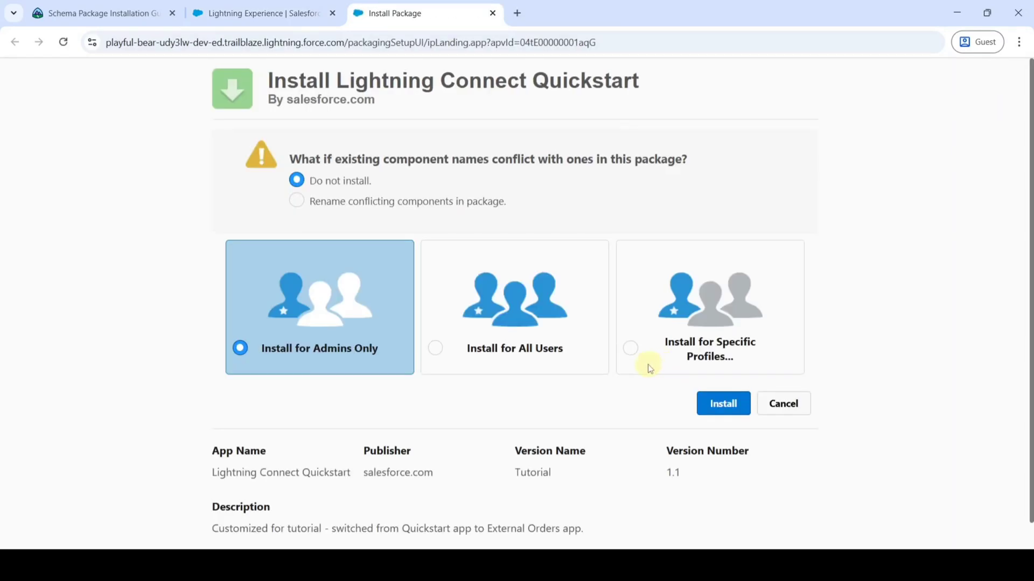
left_click(711, 405)
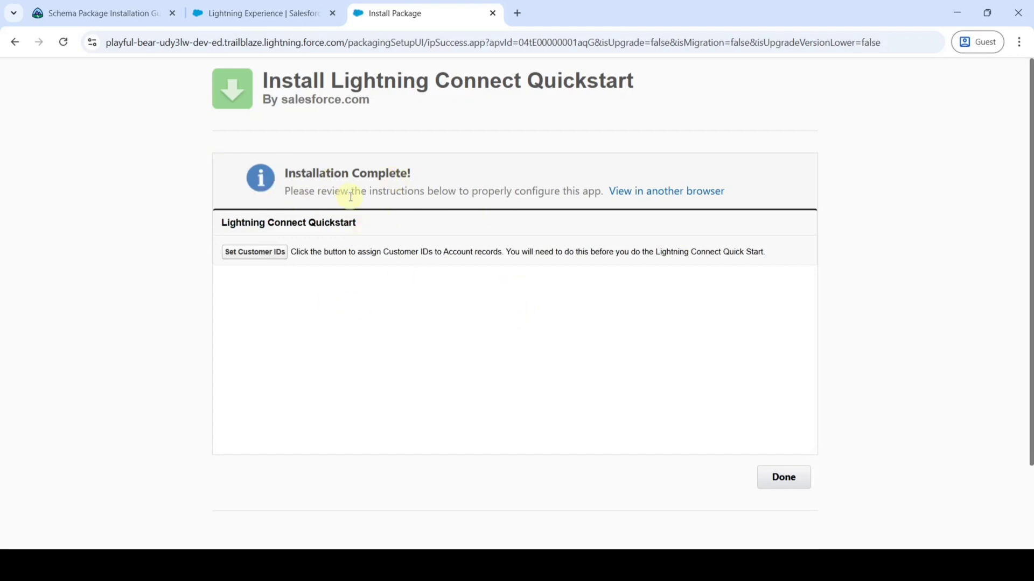
Set Customer IDs on Accounts, click Done, and return to Trailhead's Verify Step
left_click(256, 257)
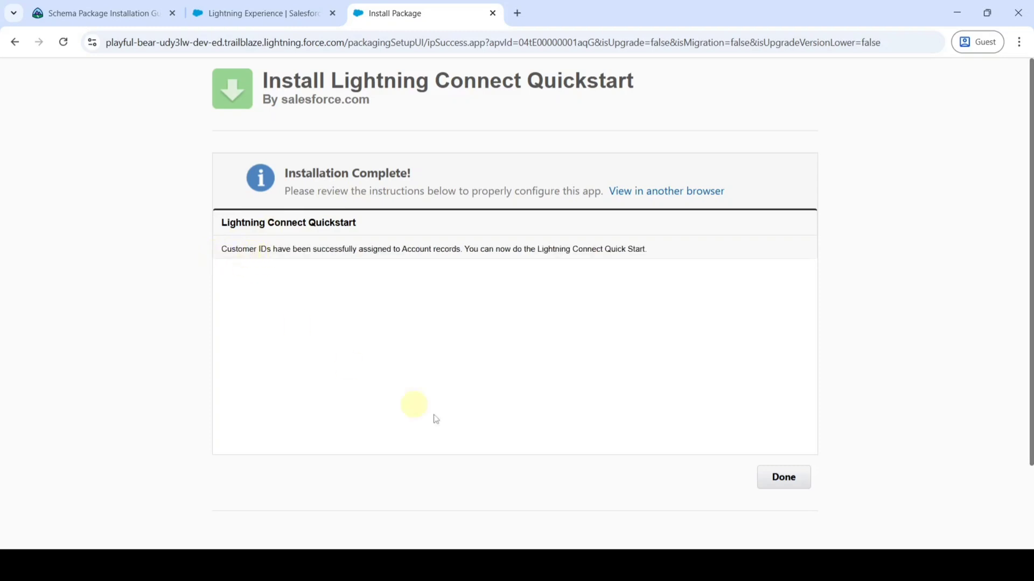
left_click(784, 477)
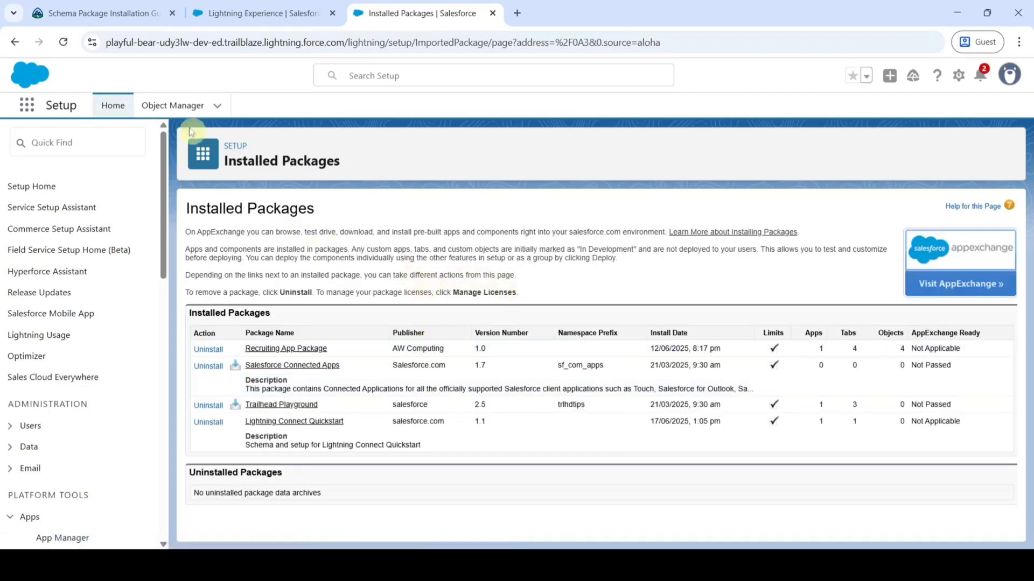
left_click(106, 14)
scroll(277, 253, "down", 4)
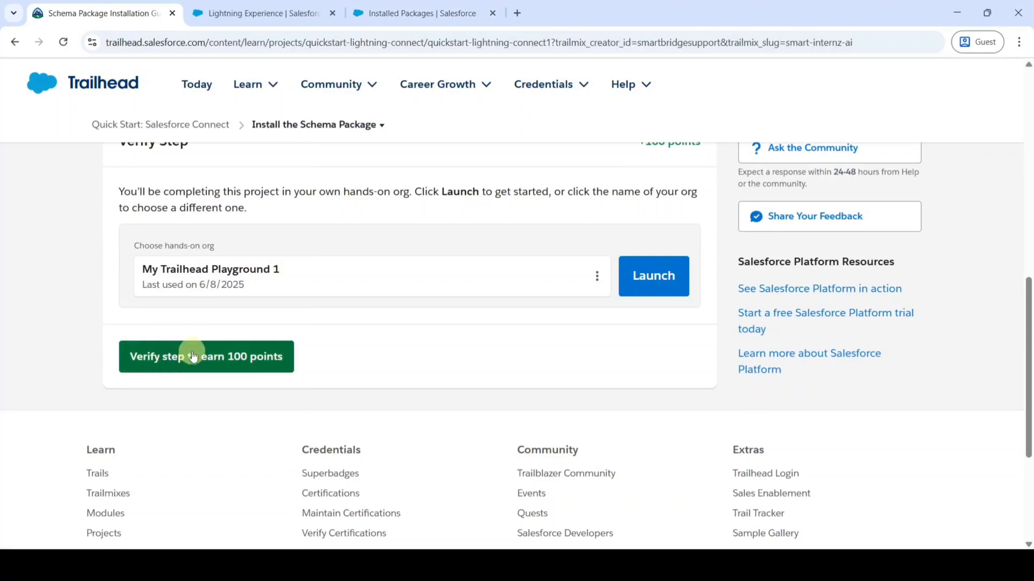
Verify the Install the Schema Package step to earn 100 points
left_click(190, 366)
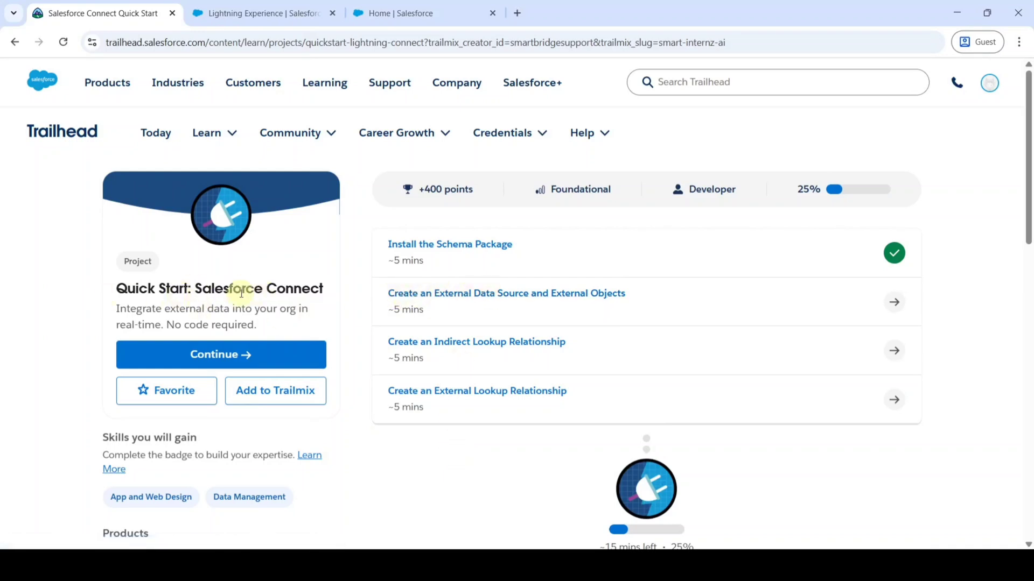
Open the External Data Source unit, then find External Data Sources in Setup via Quick Find 'external'
left_click(444, 295)
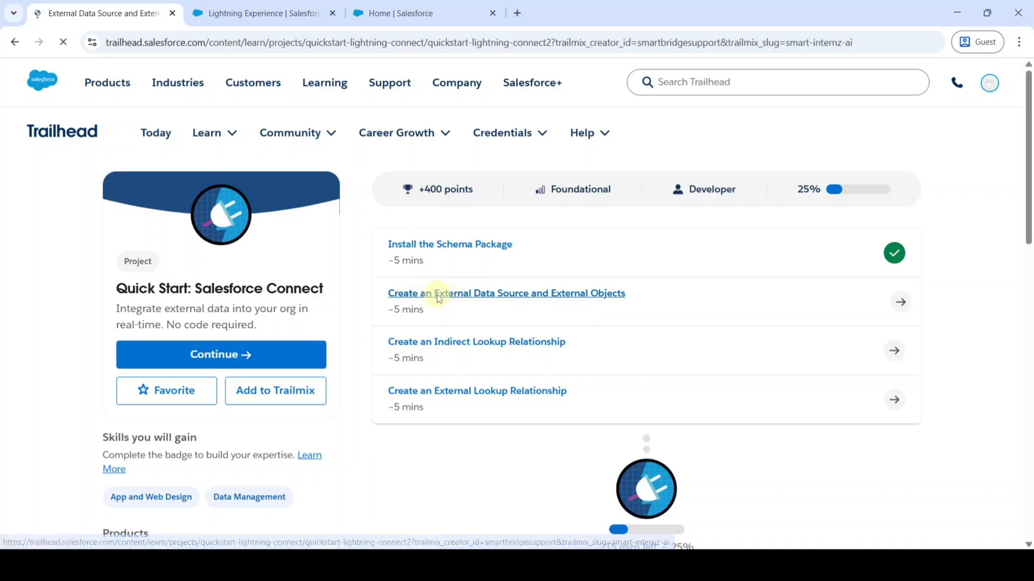
scroll(404, 374, "down", 2)
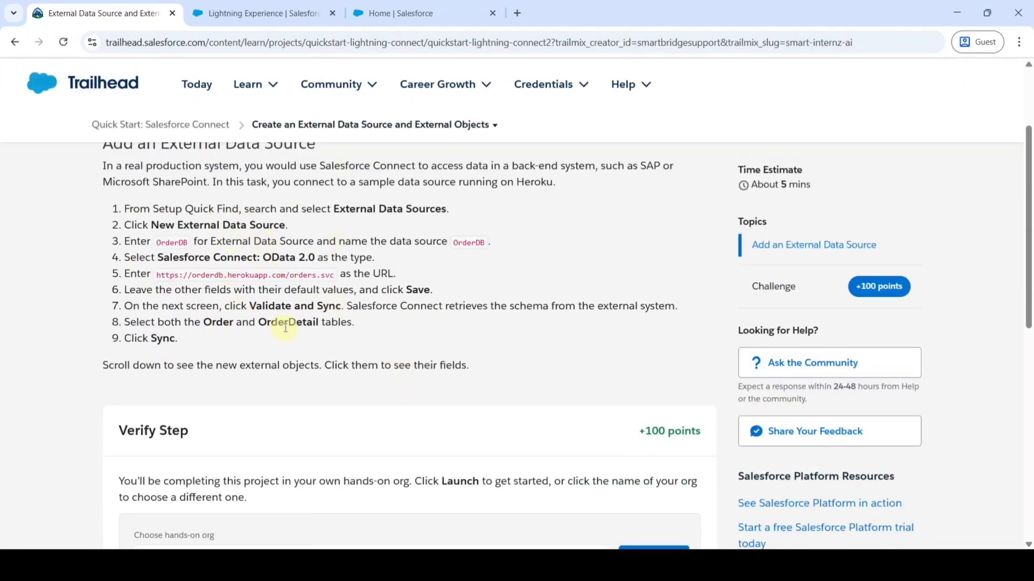
left_click(408, 11)
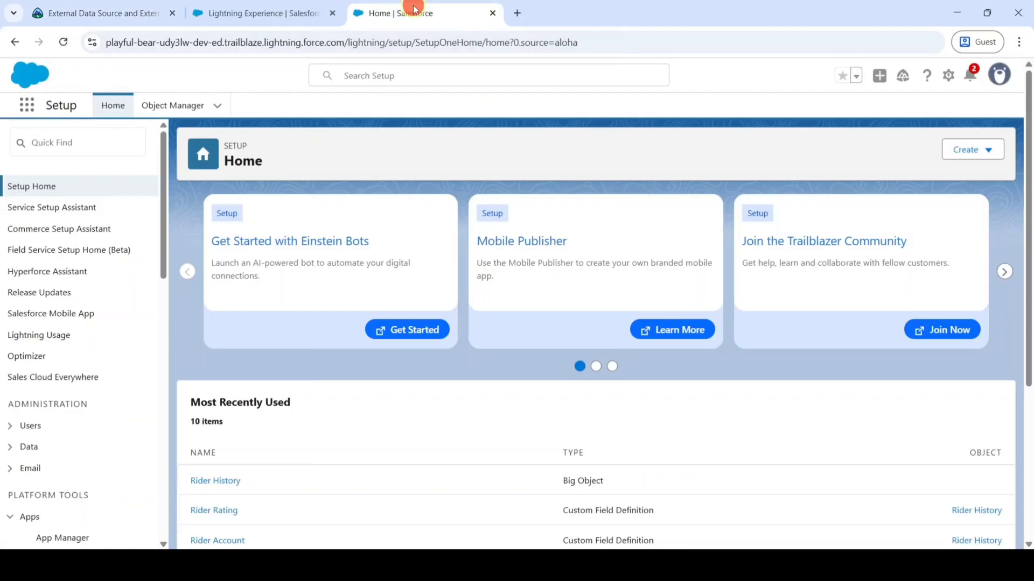
left_click(62, 141)
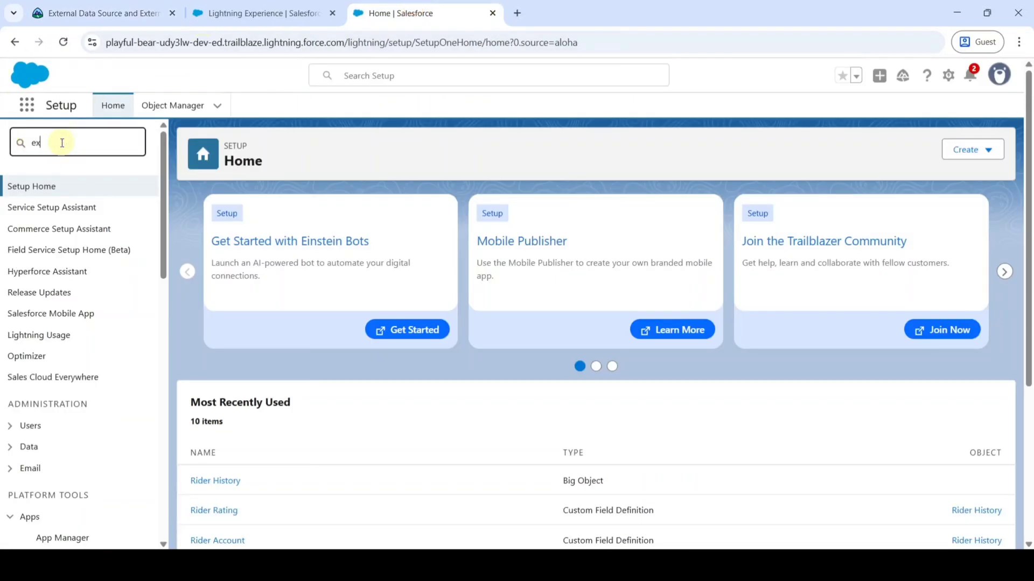
type("external da")
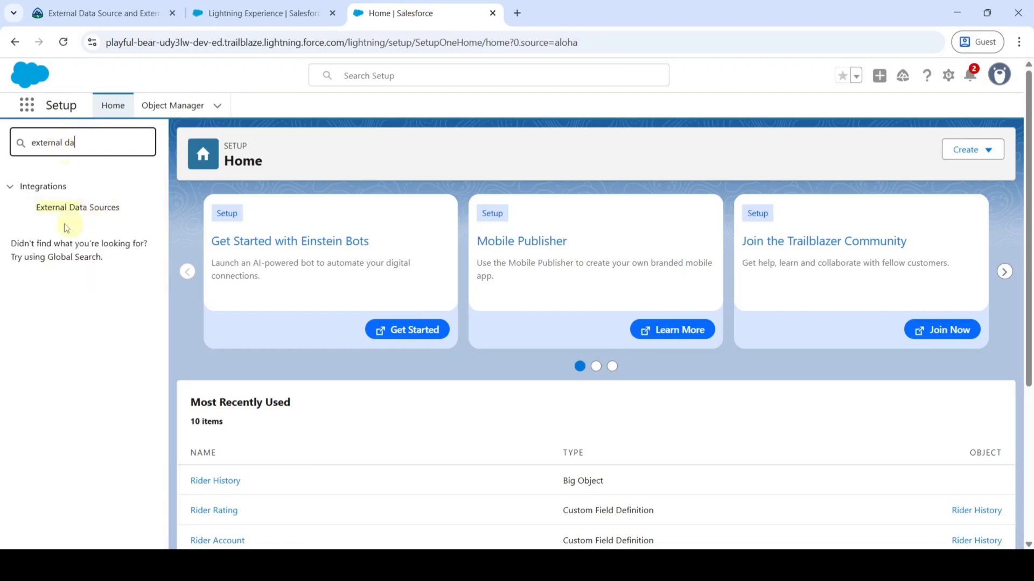
left_click(68, 214)
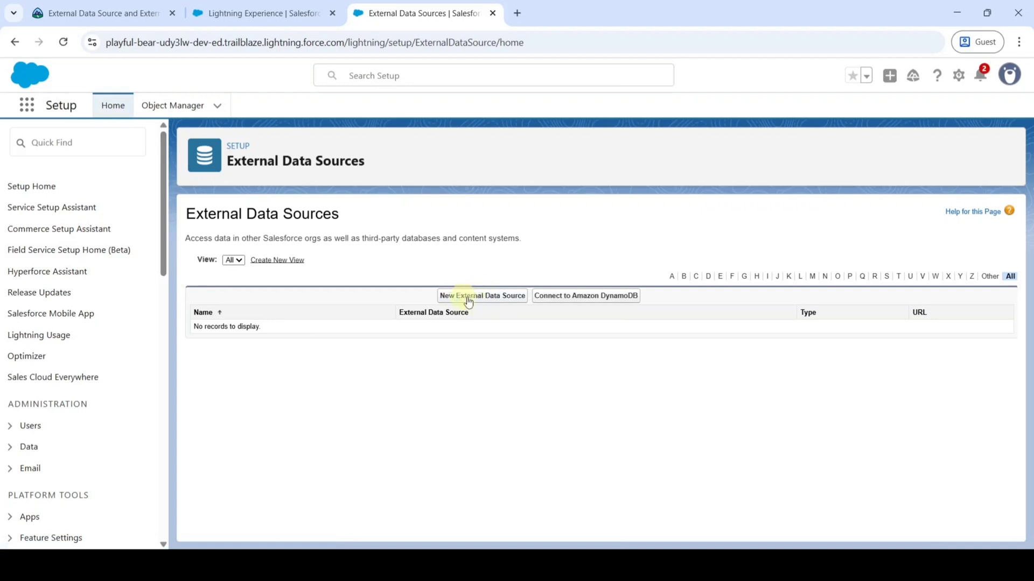
Start a new external data source named OrderDB of type Salesforce Connect: OData 2.0
left_click(474, 296)
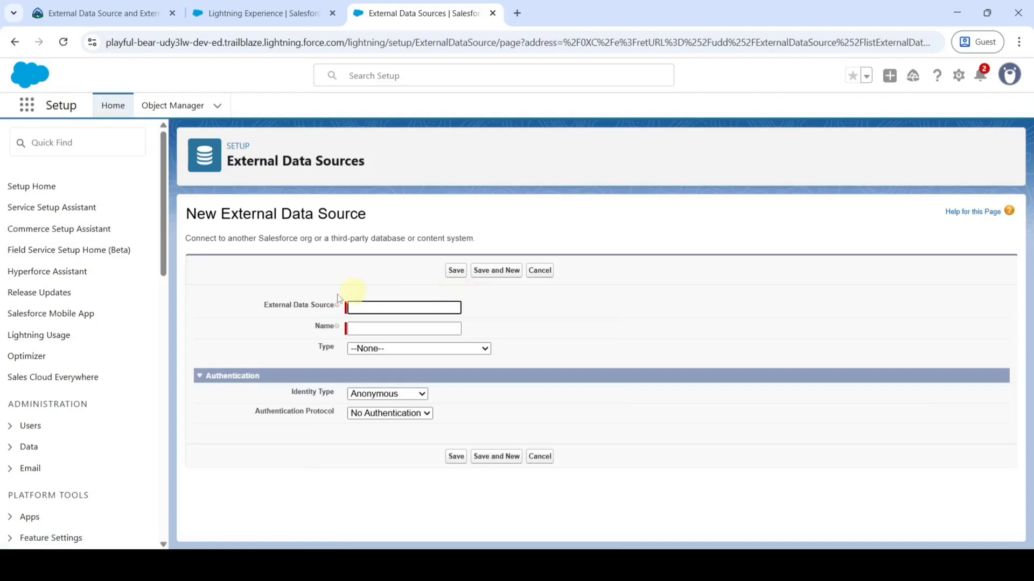
left_click(107, 12)
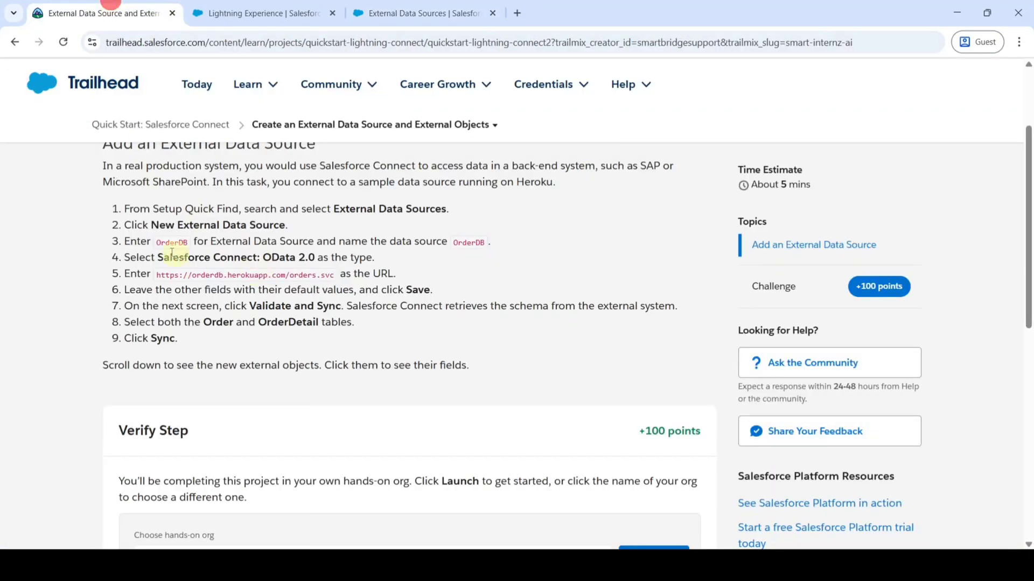
left_click(155, 243)
left_click_drag(186, 244, 187, 243)
key("ctrl+c")
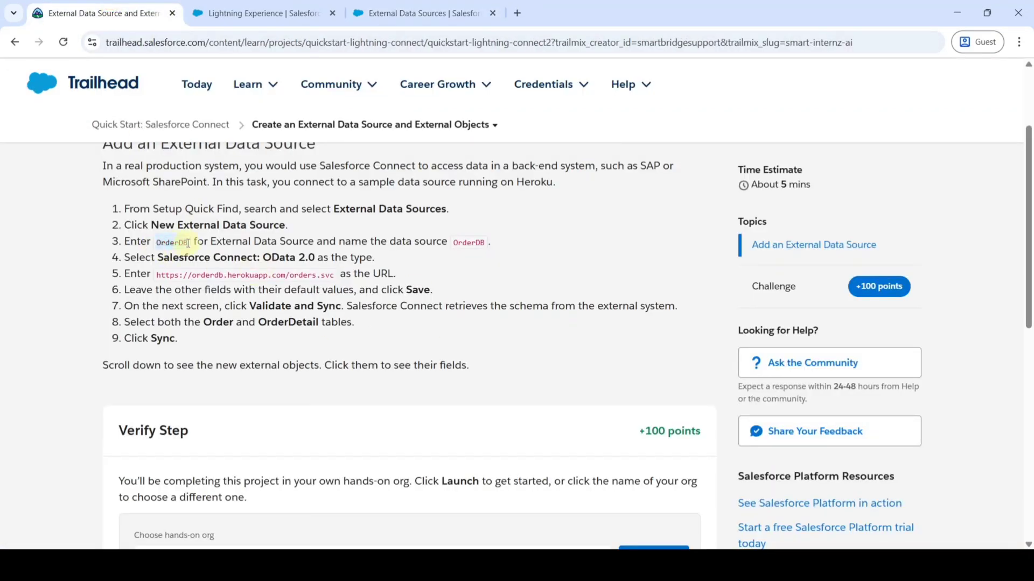
left_click(420, 13)
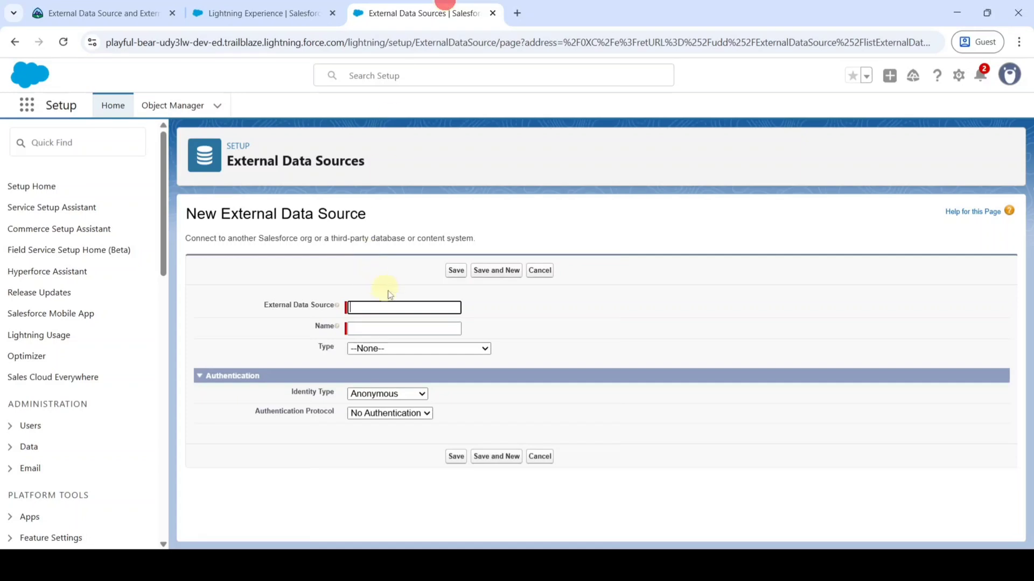
key("ctrl+v")
left_click(502, 317)
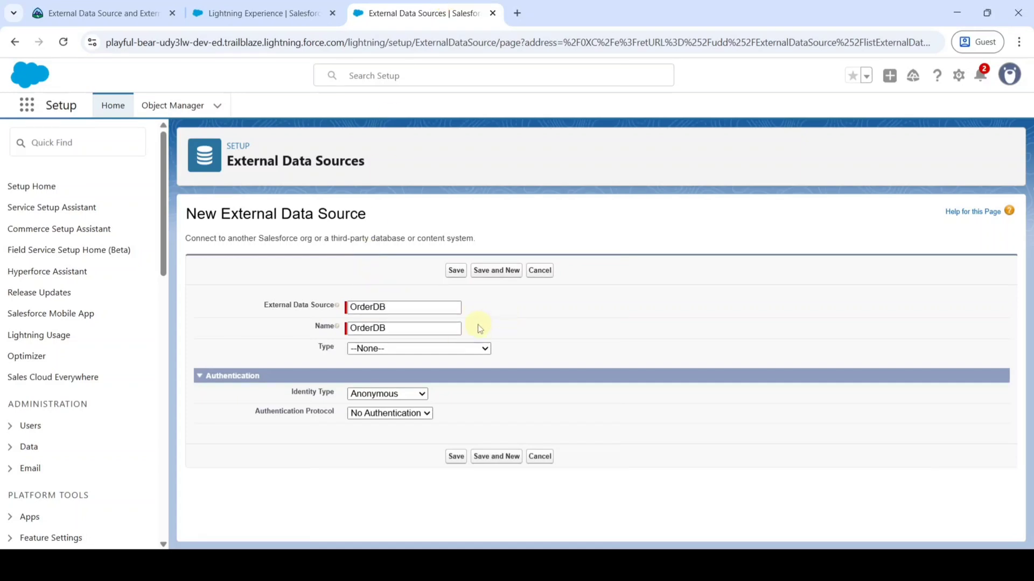
left_click(379, 349)
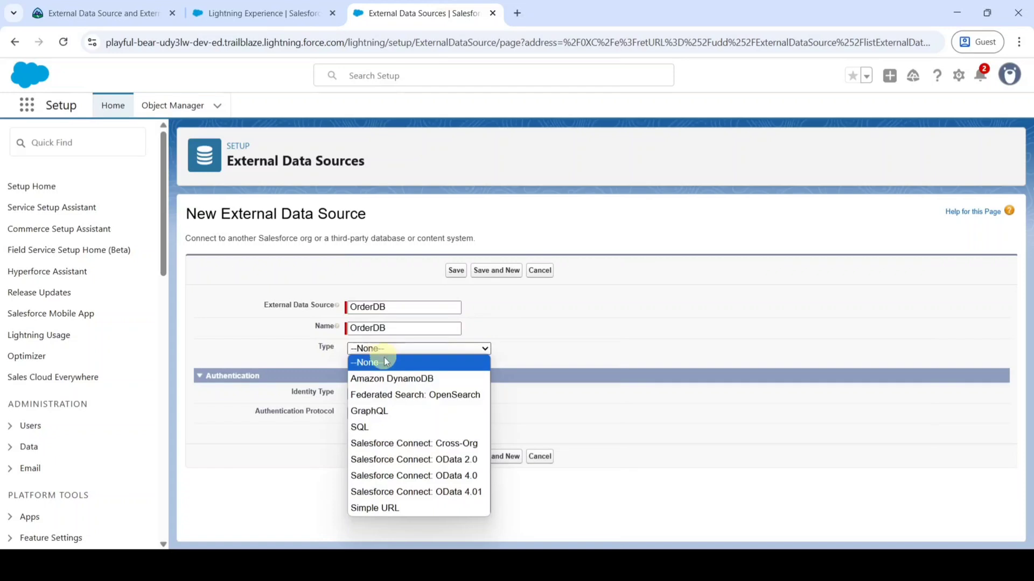
left_click(423, 461)
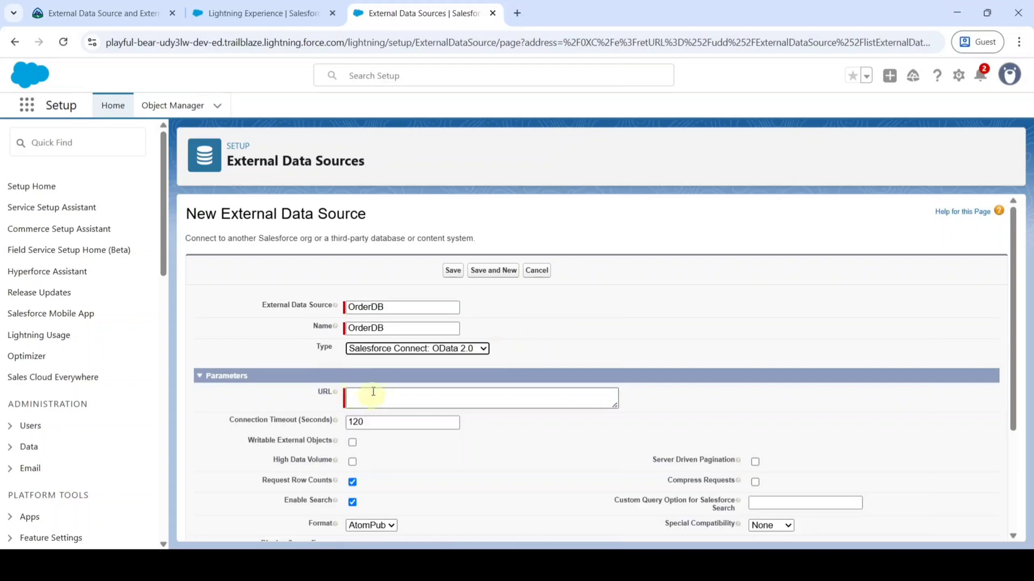
left_click(134, 15)
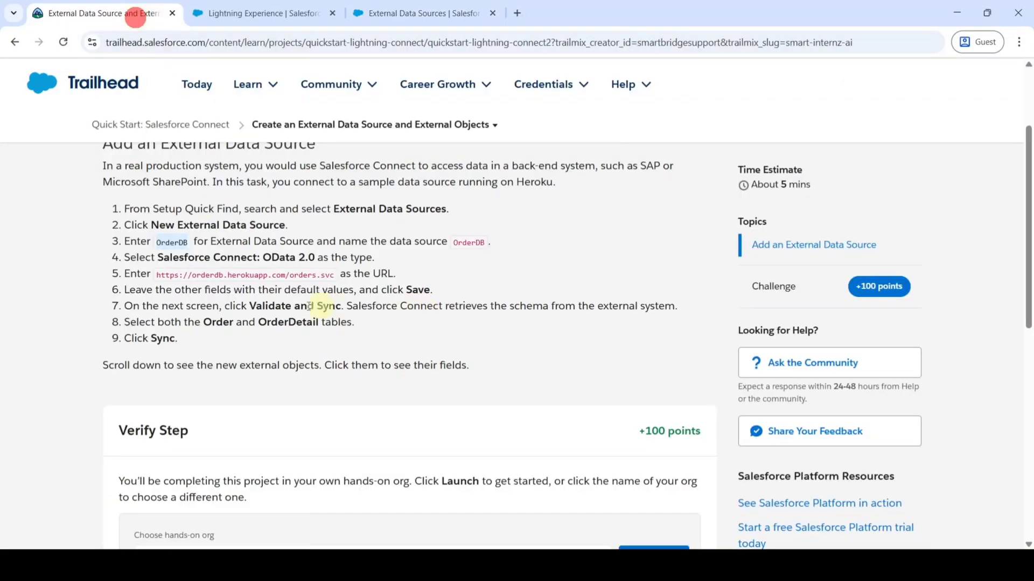
left_click_drag(157, 272, 326, 276)
right_click(315, 275)
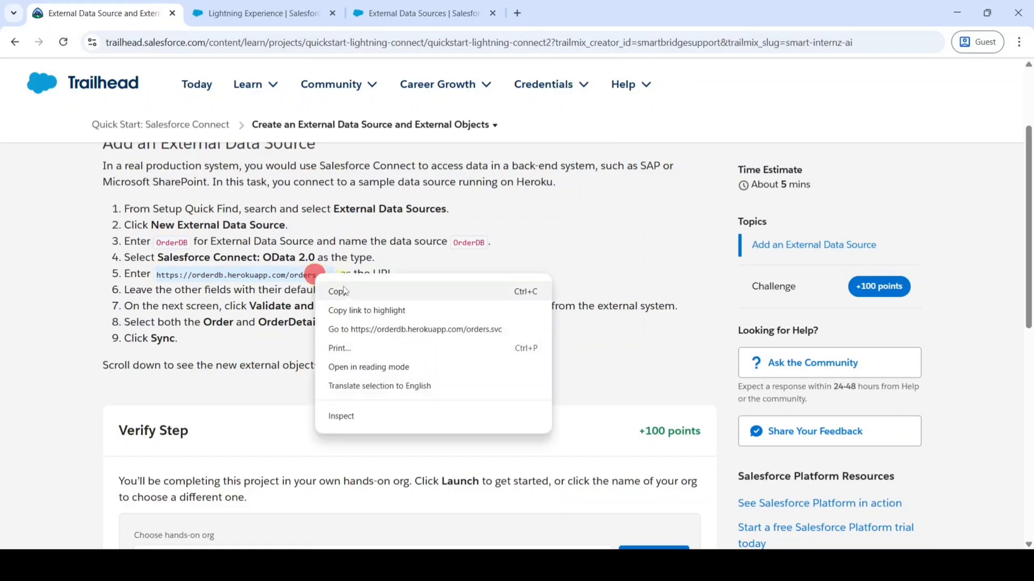
left_click(347, 291)
left_click(411, 12)
left_click(373, 397)
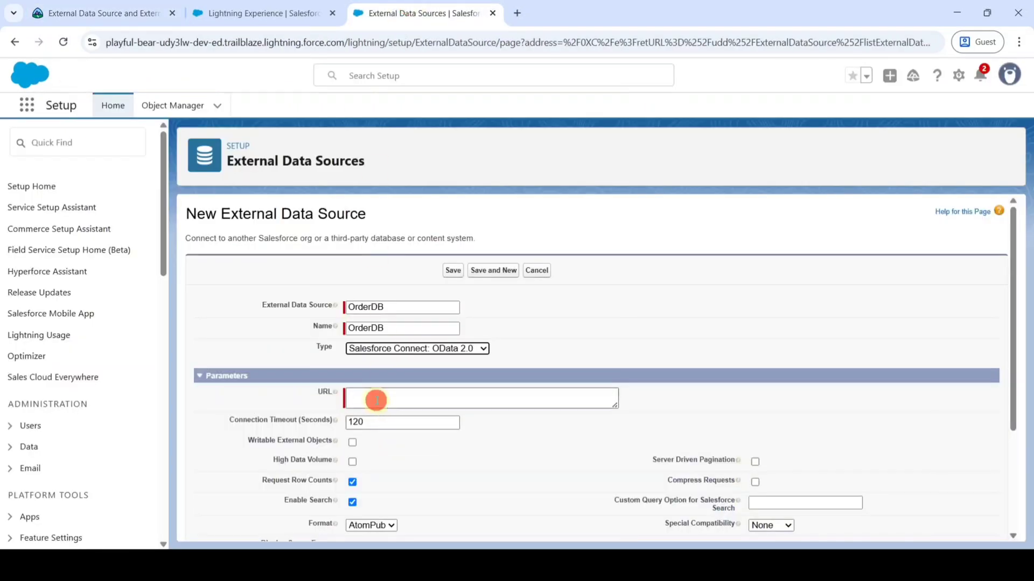
right_click(373, 396)
left_click(402, 245)
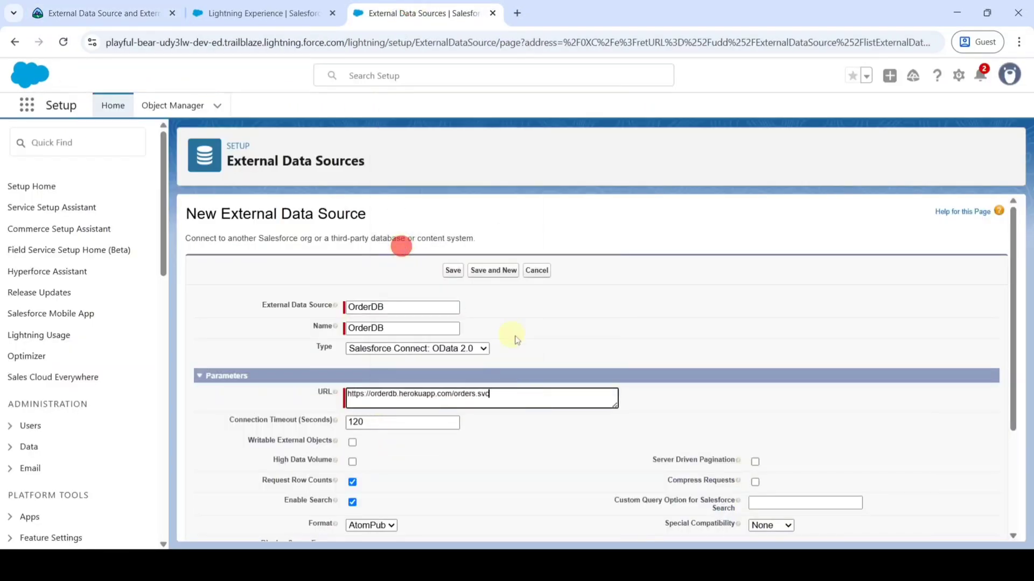
left_click(614, 347)
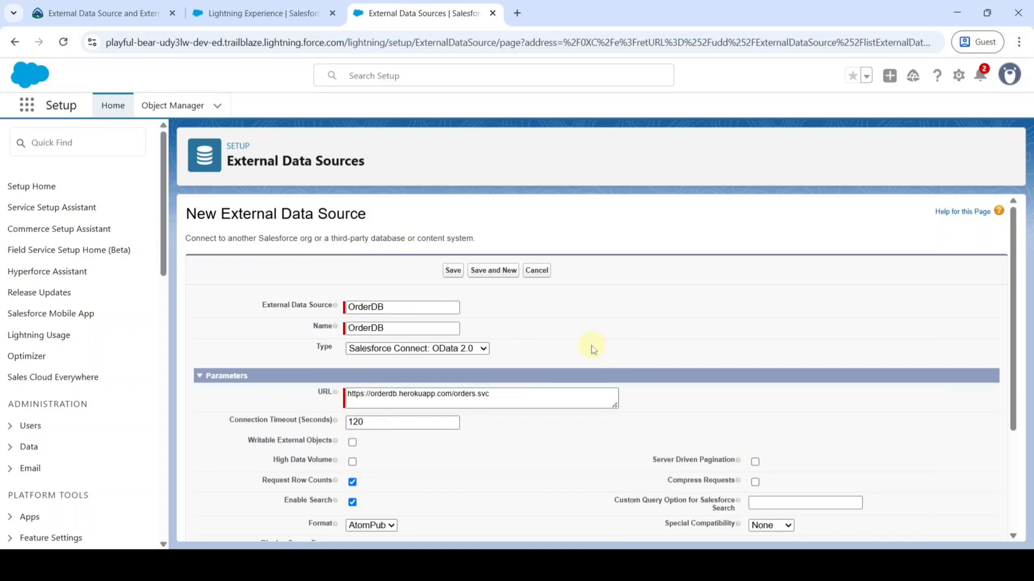
scroll(522, 367, "down", 3)
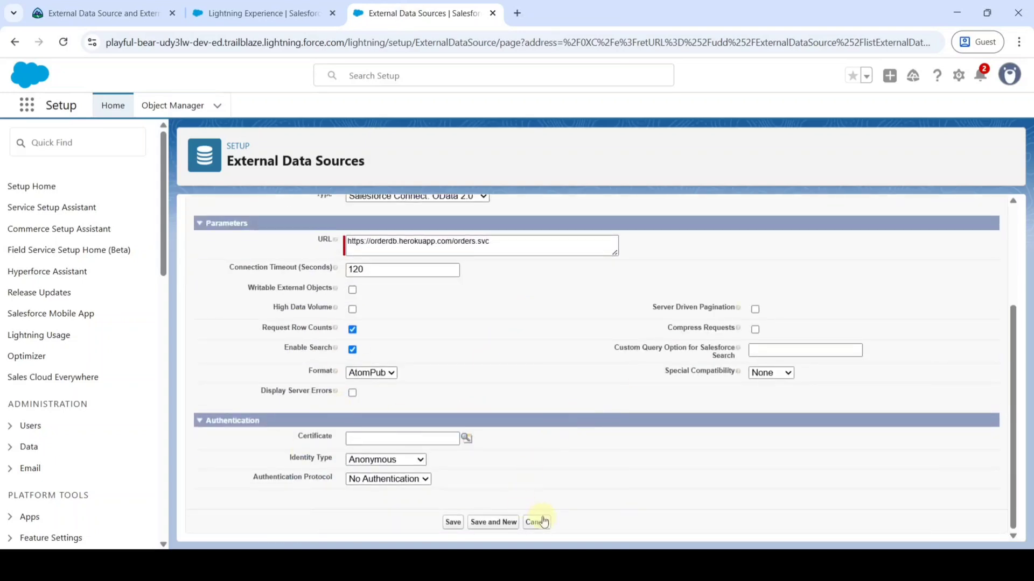
left_click(453, 524)
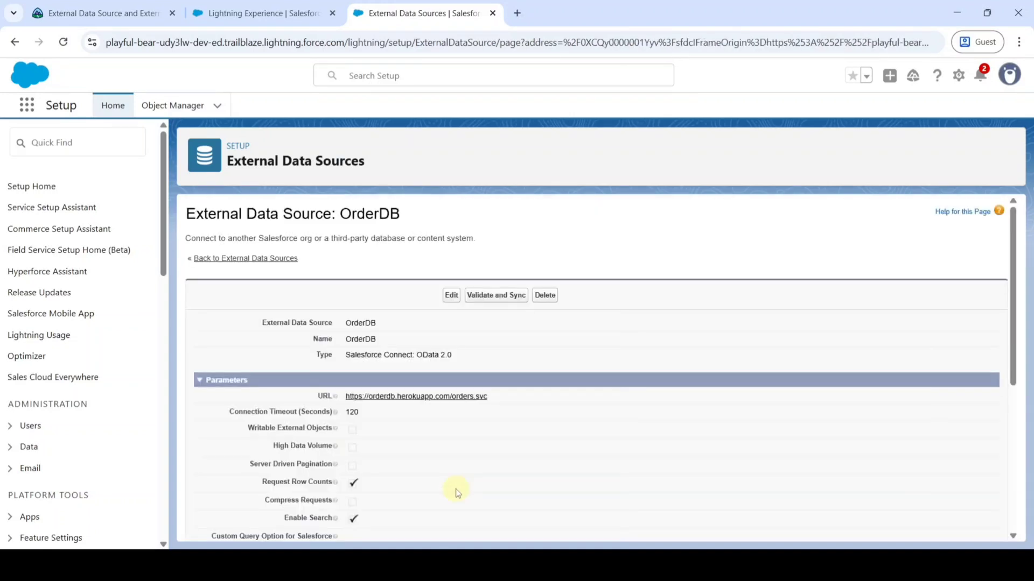
Validate OrderDB, sync its Order and OrderDetail tables, and return to Trailhead's verify step
left_click(496, 295)
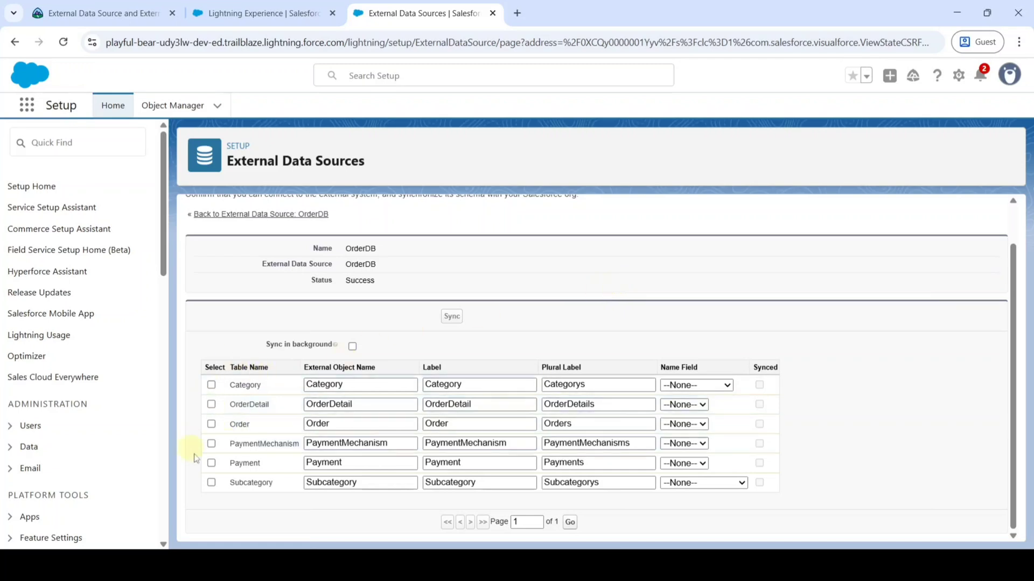
left_click(211, 425)
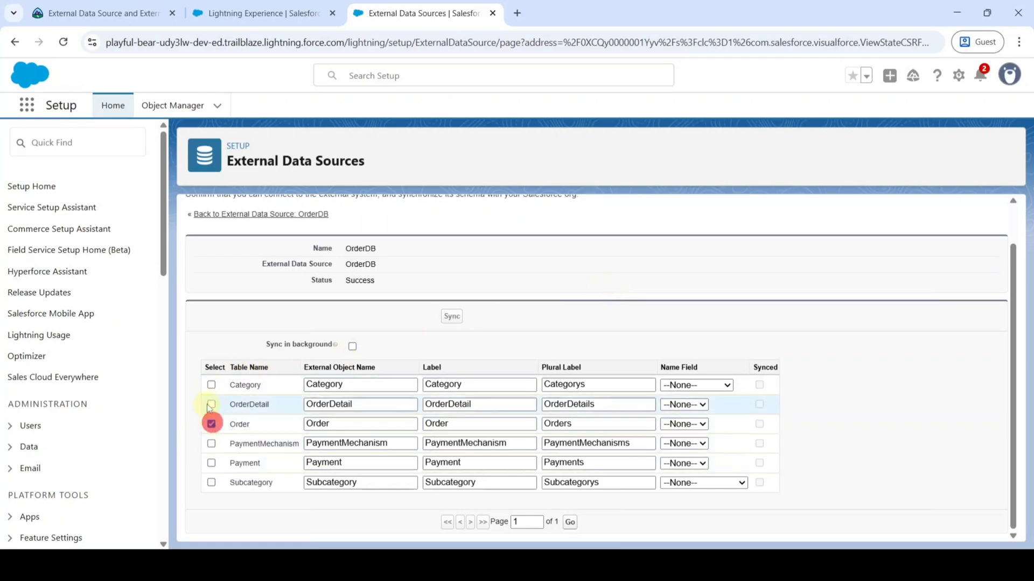
left_click(211, 406)
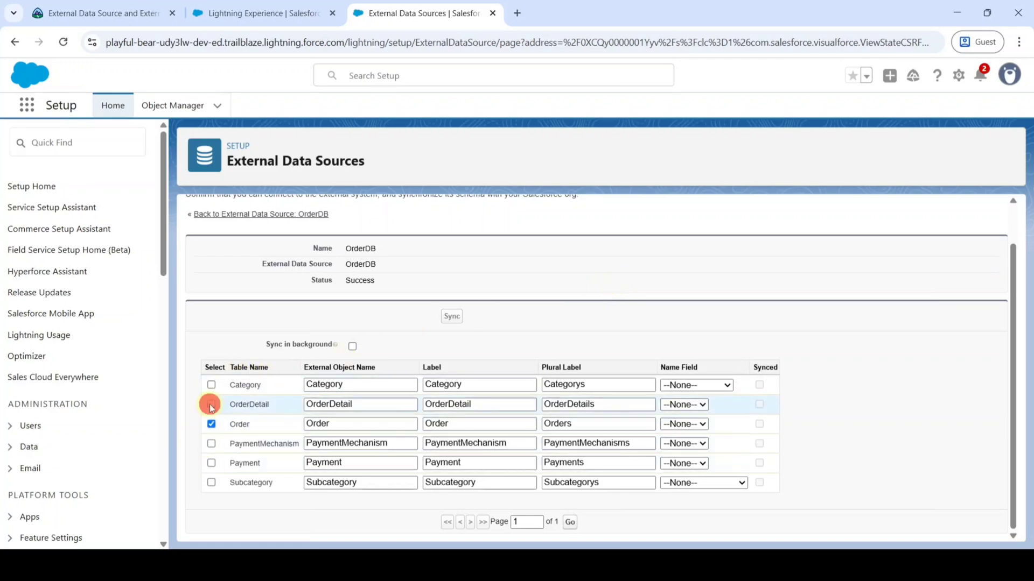
left_click(452, 318)
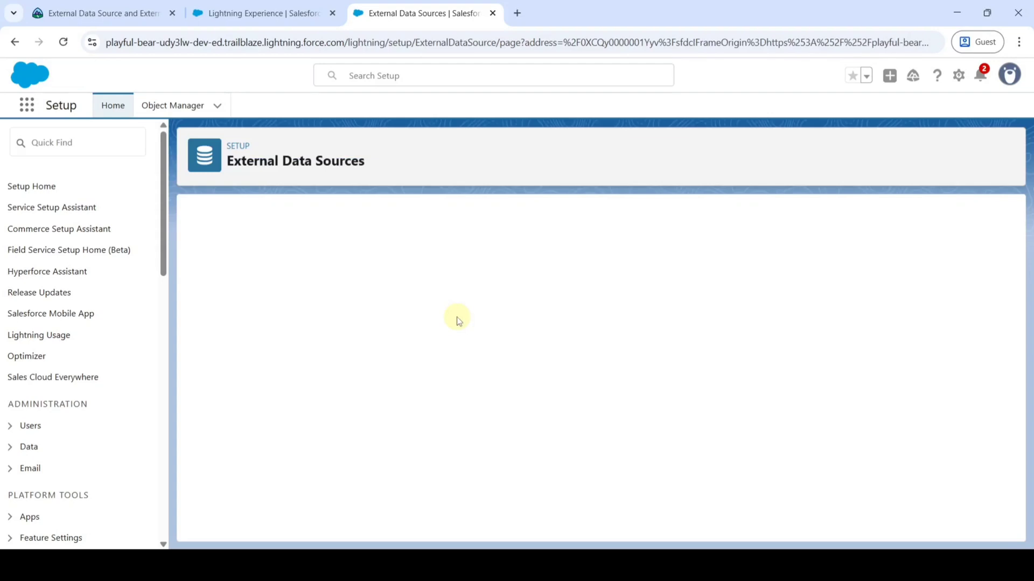
scroll(459, 323, "down", 5)
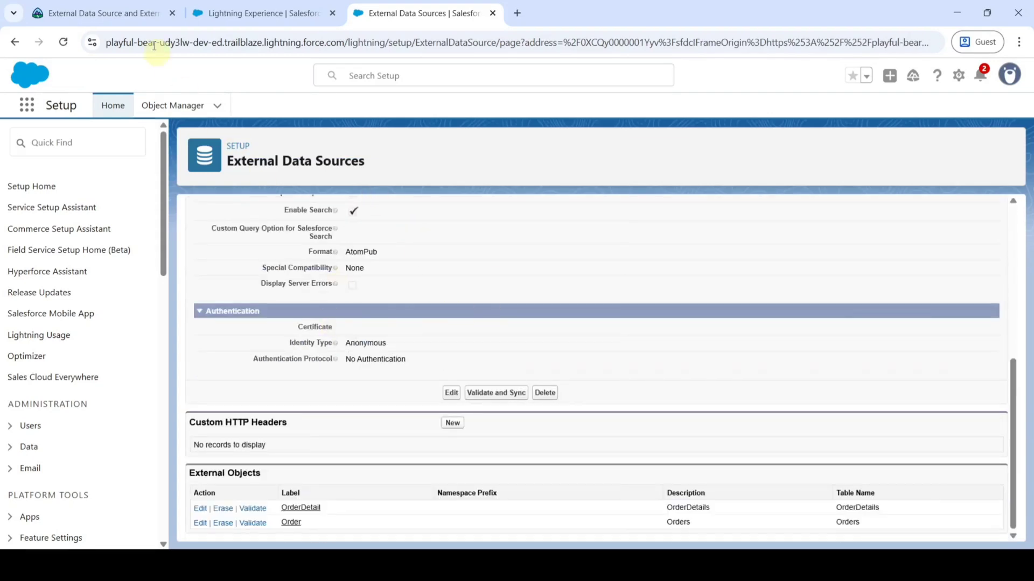
left_click(117, 8)
scroll(396, 306, "down", 5)
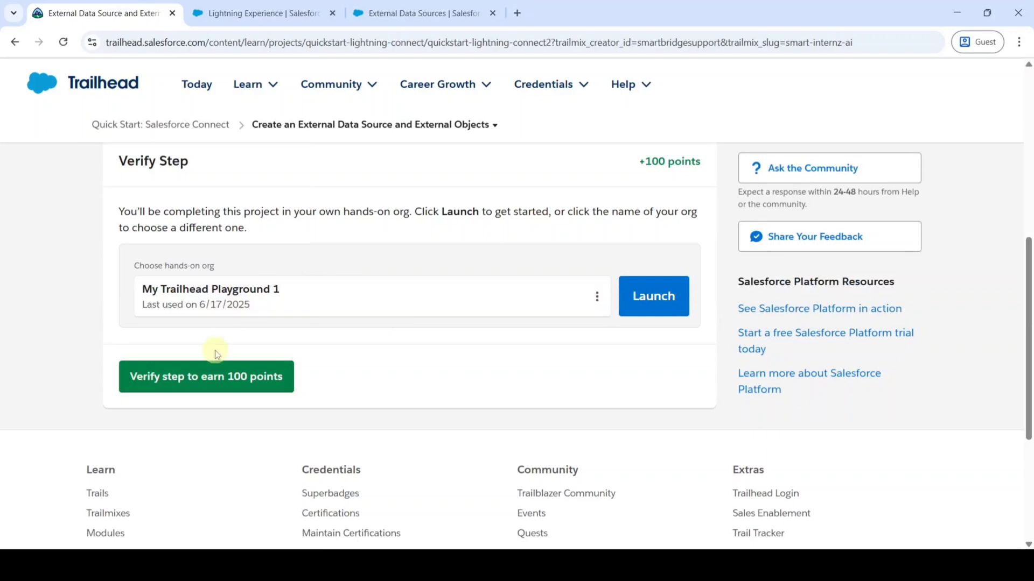
Verify the Create an External Data Source and External Objects step for 100 points
left_click(189, 379)
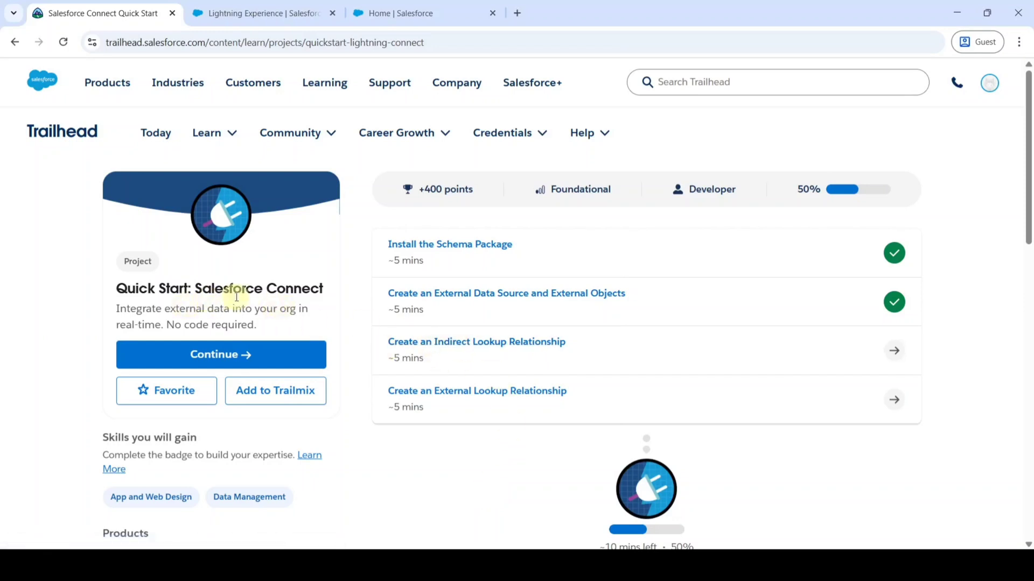
Read Trailhead's Create an Indirect Lookup Relationship instructions, then return to Salesforce Setup Home
left_click(470, 342)
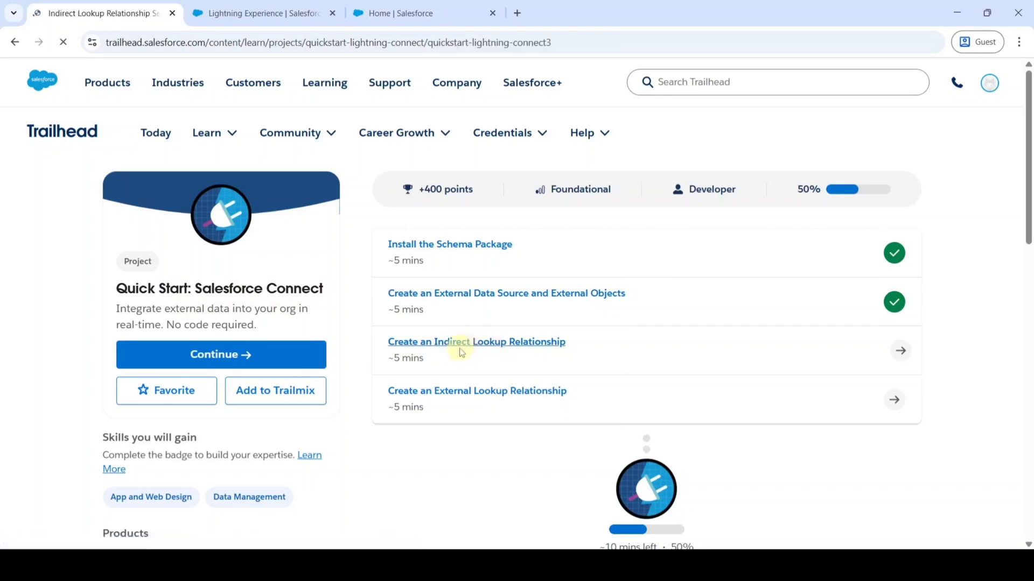
scroll(340, 358, "down", 3)
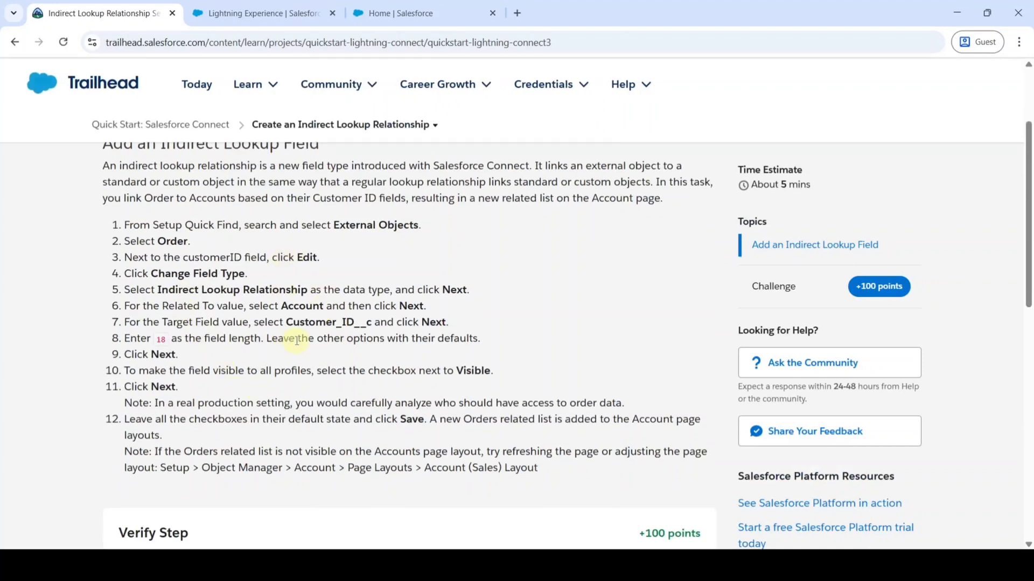
left_click(438, 6)
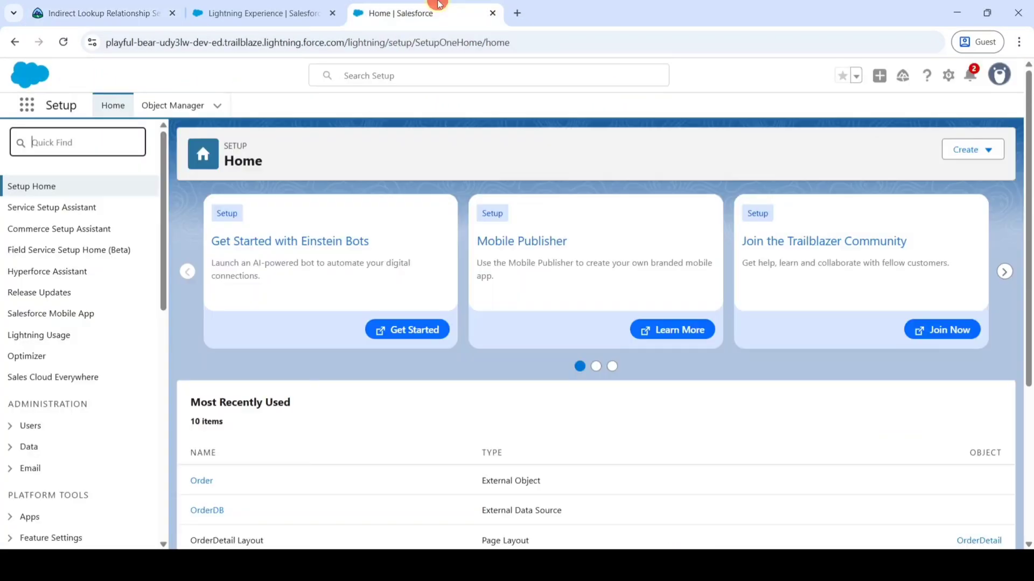
Search Setup for 'external' to reach External Objects and open the Order external object
left_click(60, 143)
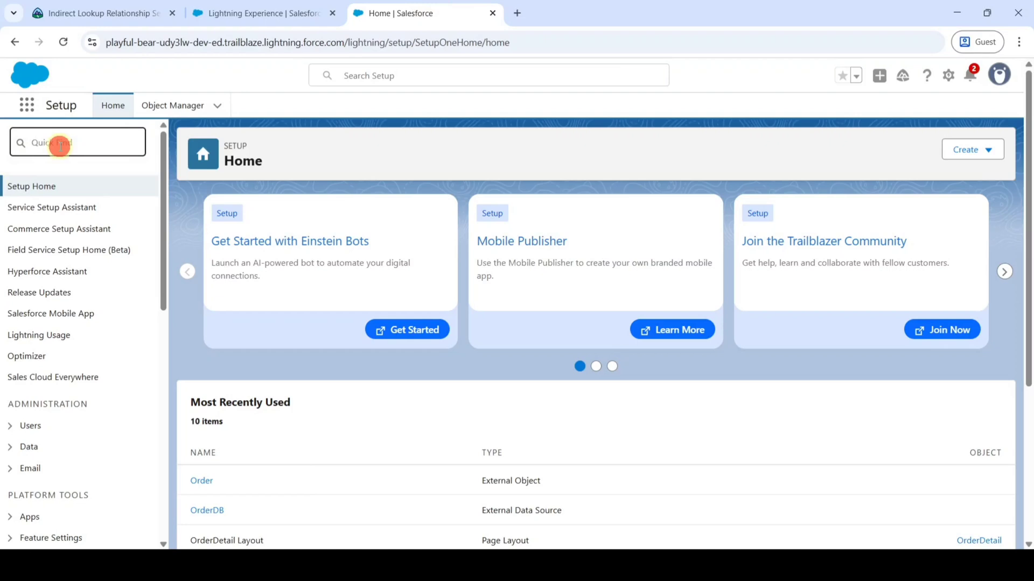
type("external")
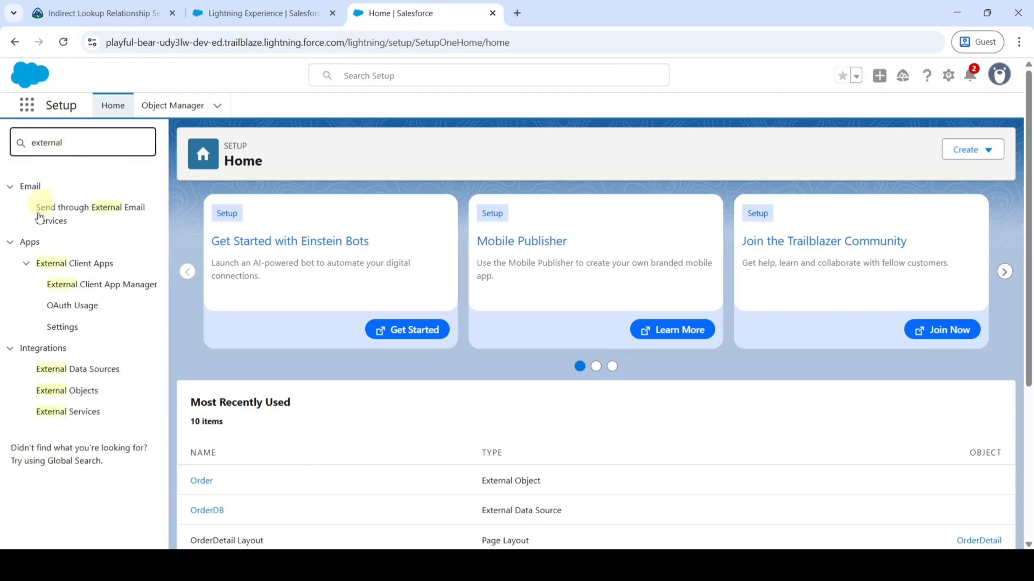
left_click(66, 401)
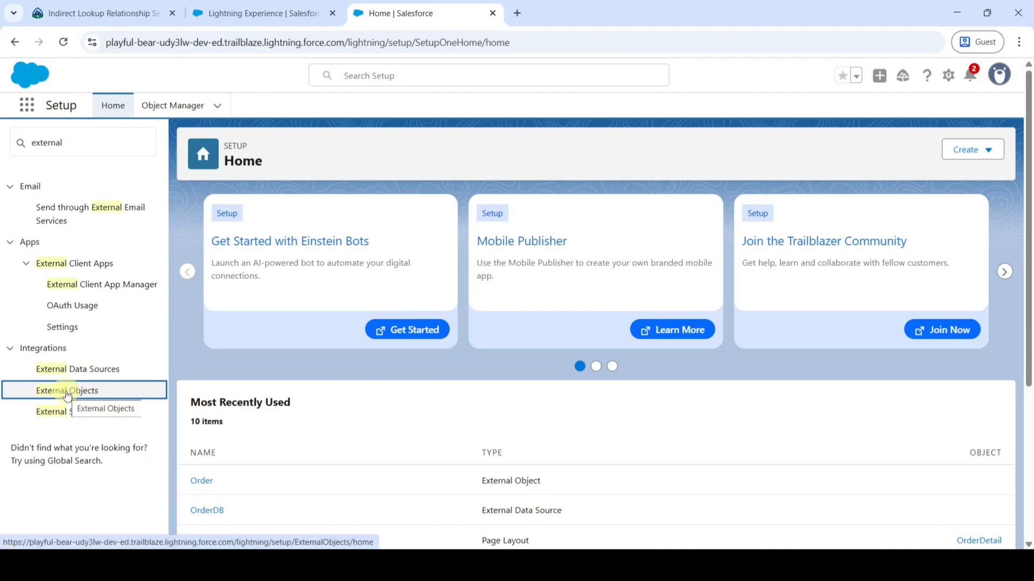
left_click(67, 396)
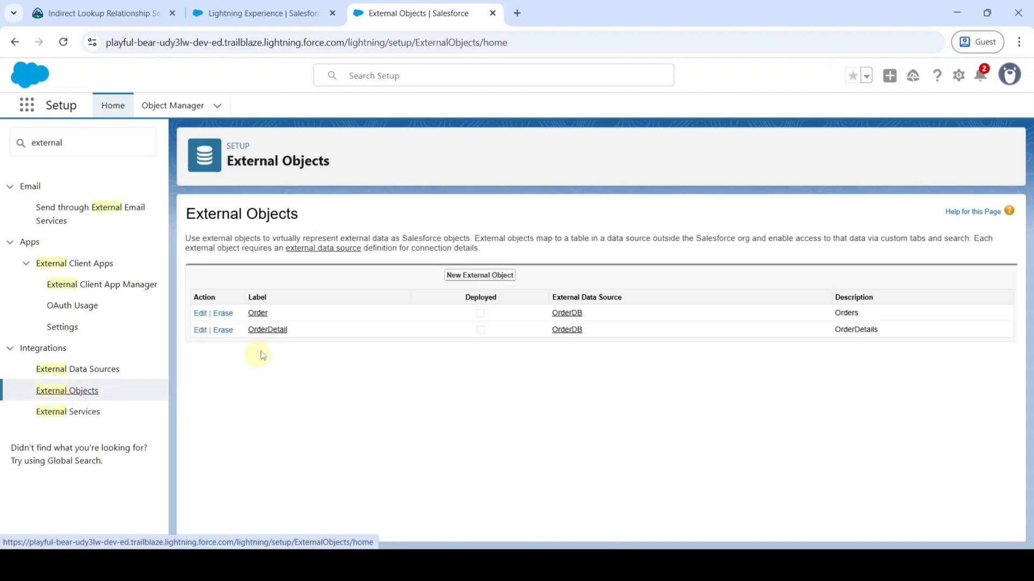
left_click(262, 316)
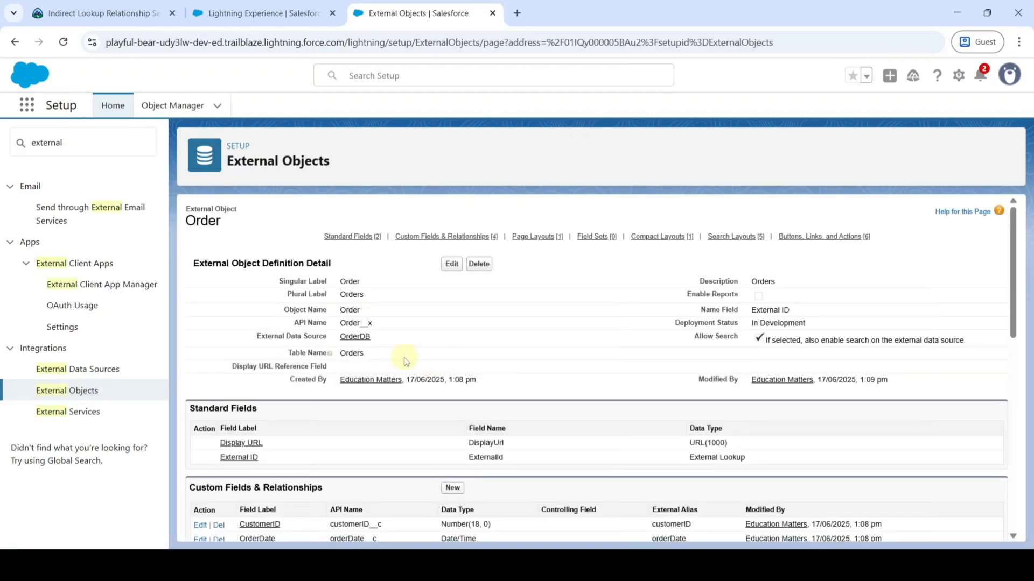
Change the Order object's CustomerID field type to Indirect Lookup Relationship
scroll(398, 363, "down", 2)
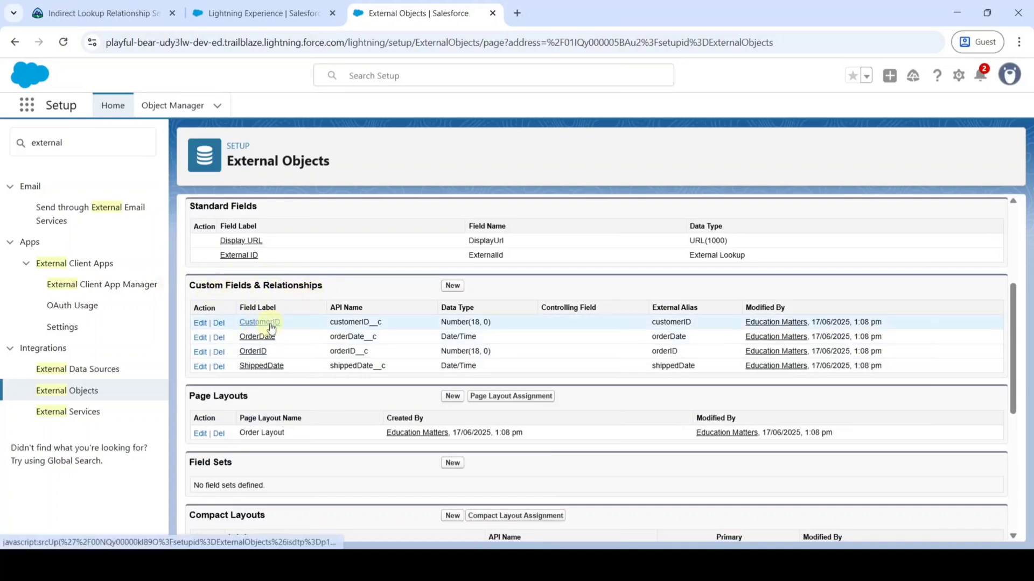
left_click(199, 323)
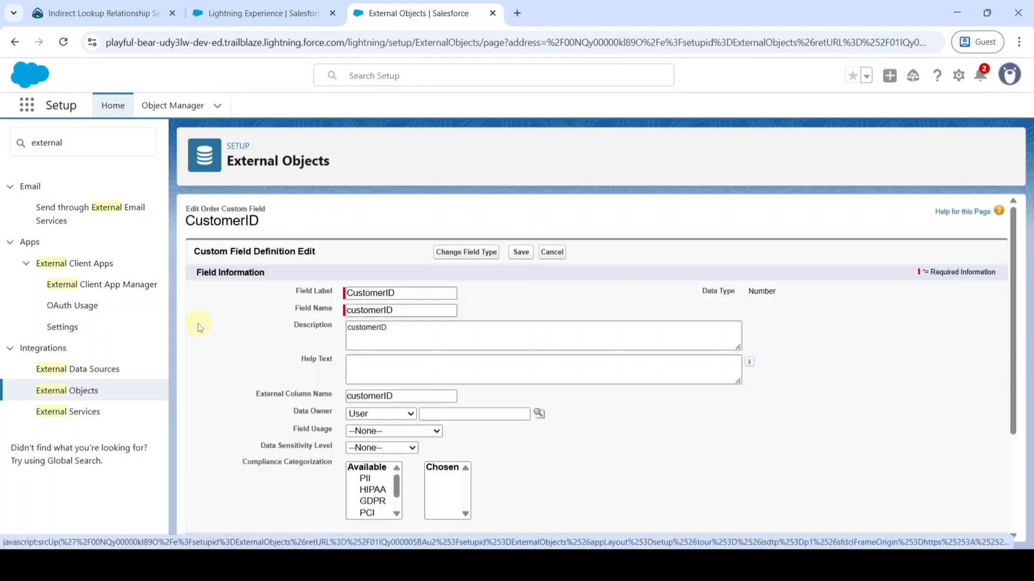
left_click(455, 252)
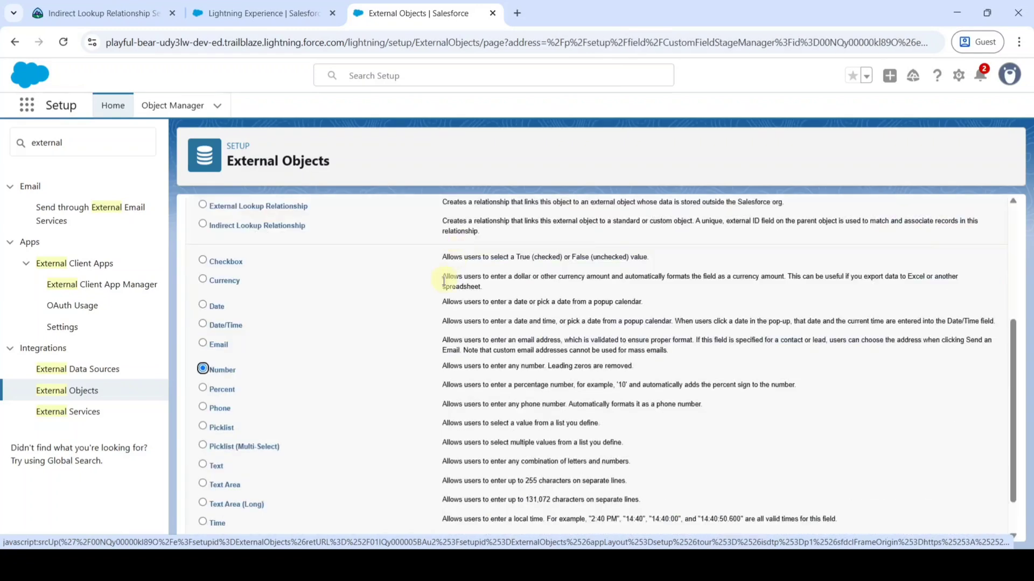
scroll(395, 346, "up", 1)
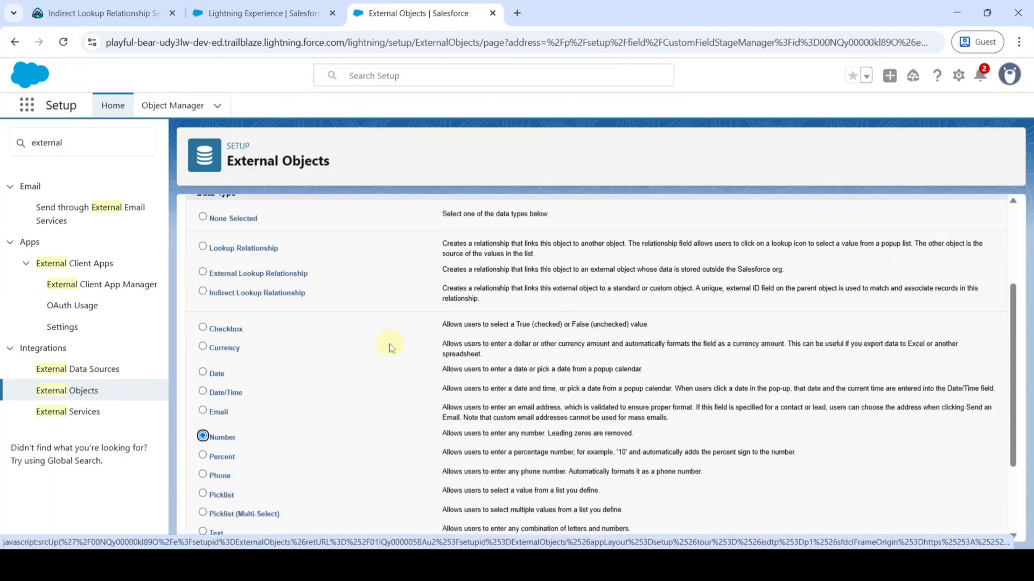
left_click(203, 291)
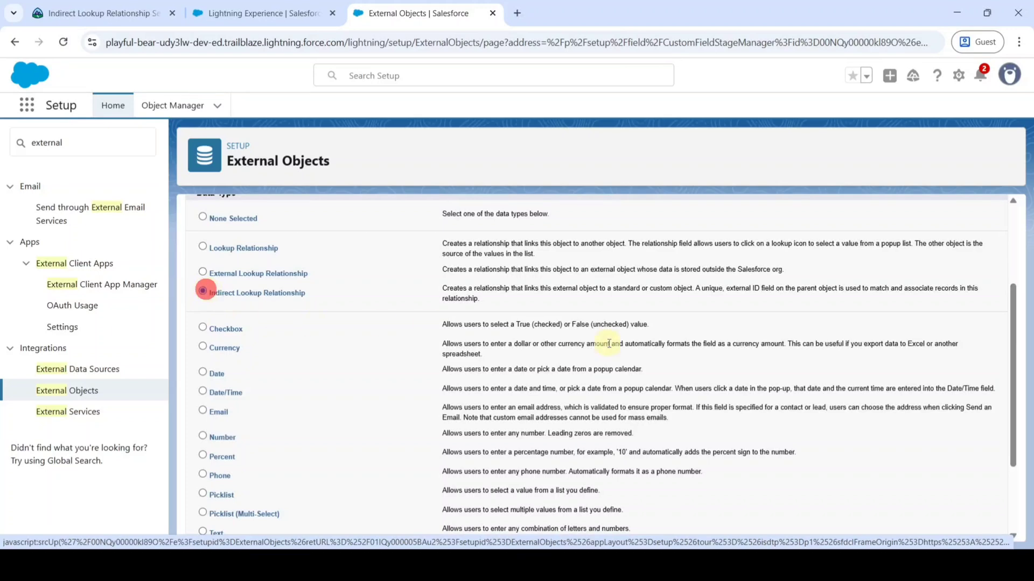
scroll(756, 349, "up", 2)
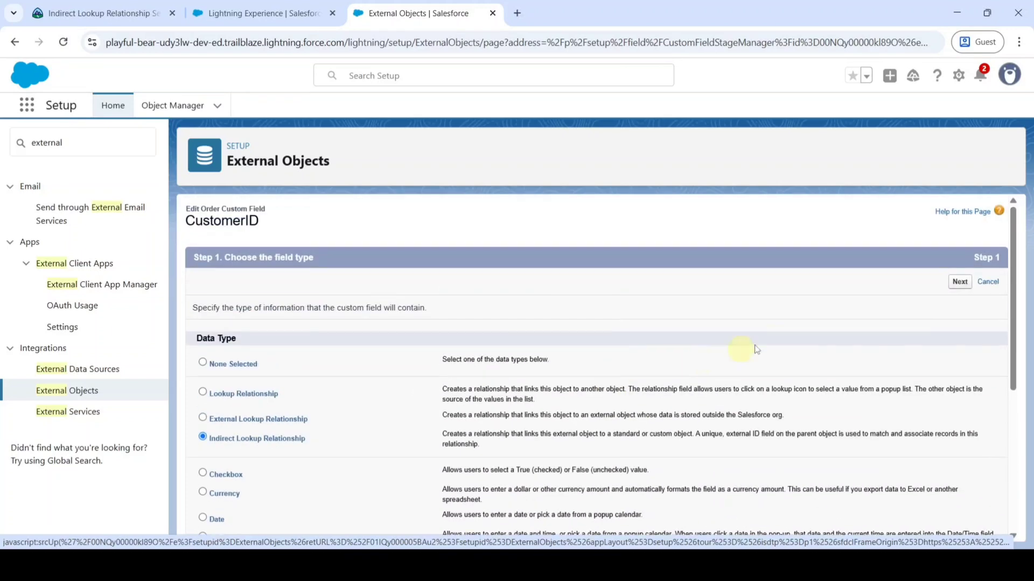
left_click(958, 283)
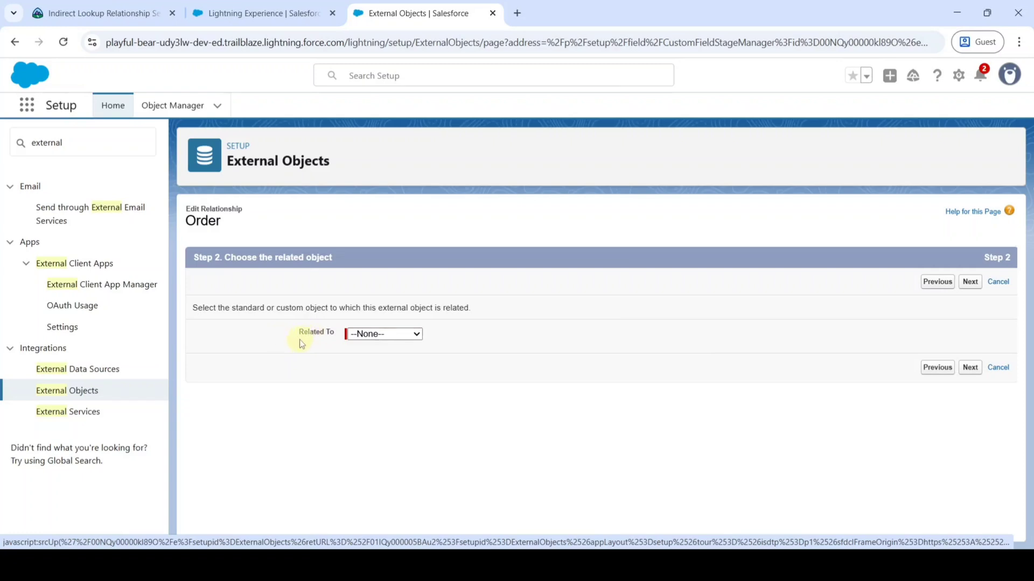
Relate CustomerID to Account, using Customer_ID__c as the target field
left_click(409, 335)
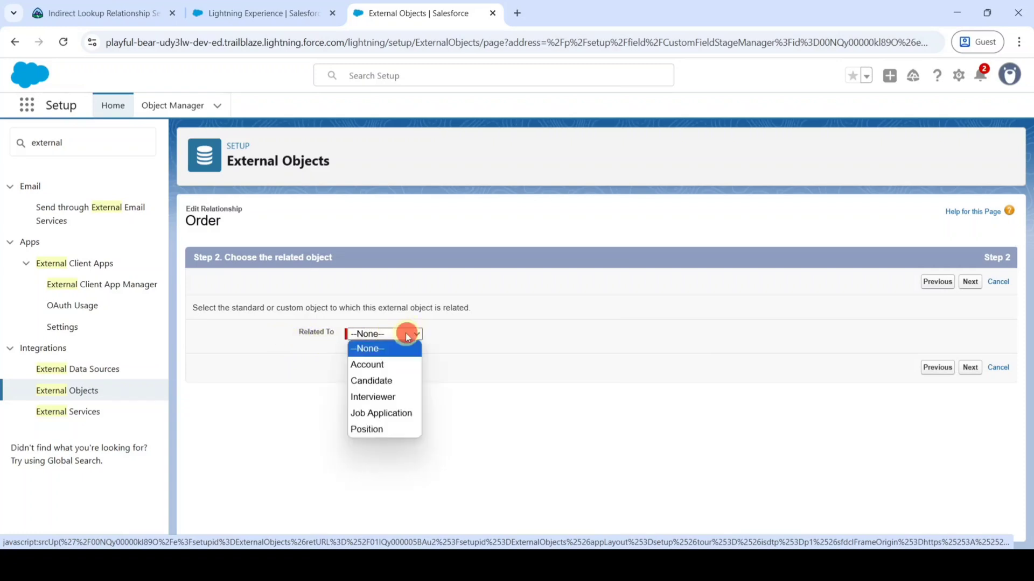
left_click(385, 362)
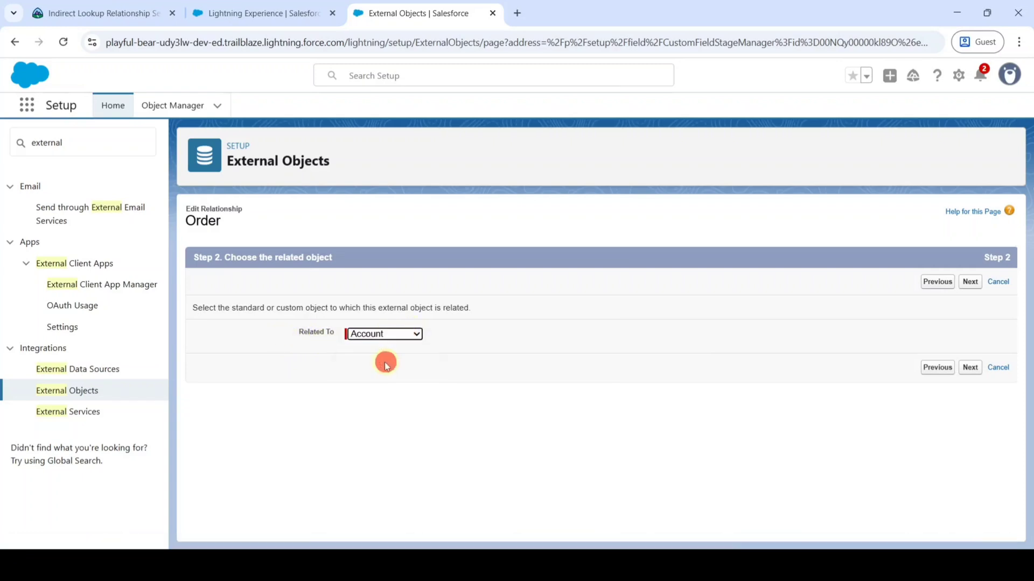
left_click(966, 369)
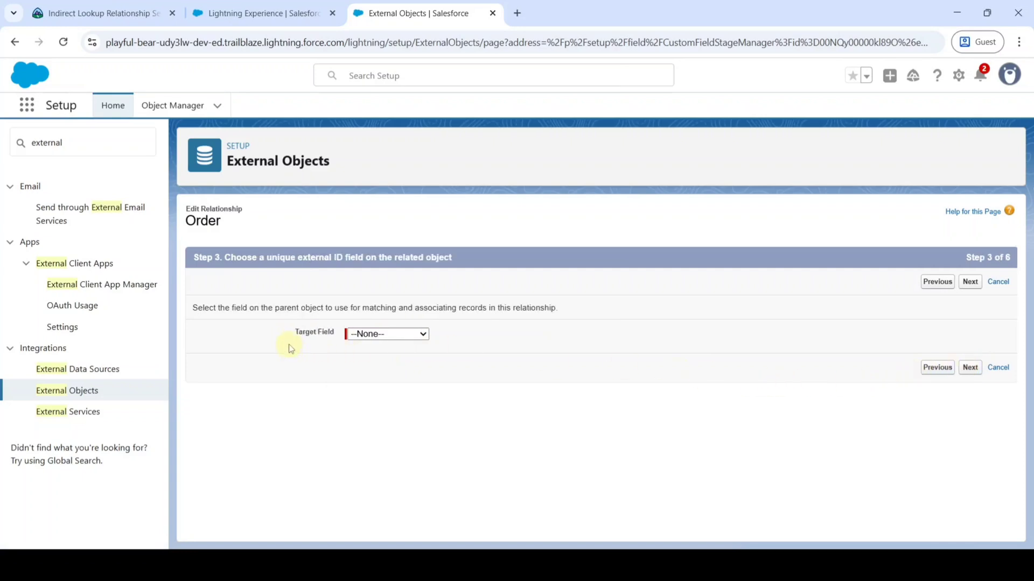
left_click(371, 334)
left_click(383, 370)
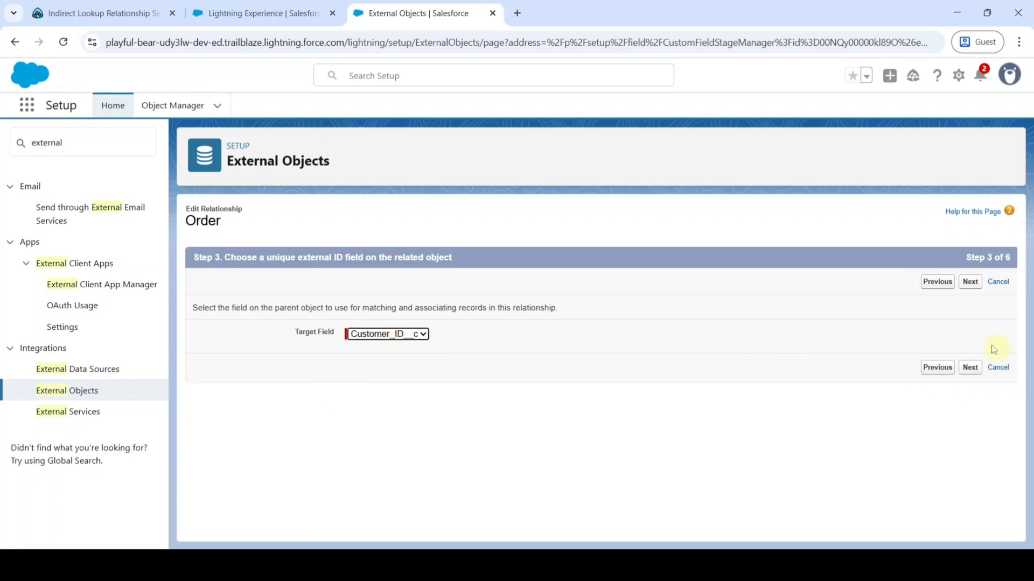
left_click(967, 367)
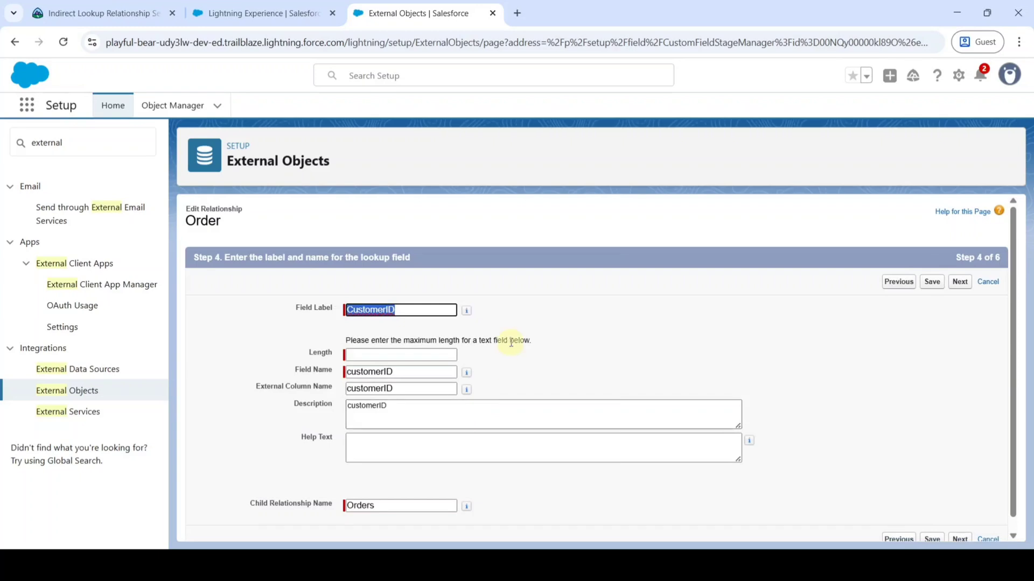
Set the CustomerID indirect lookup's field length to 18
left_click(510, 340)
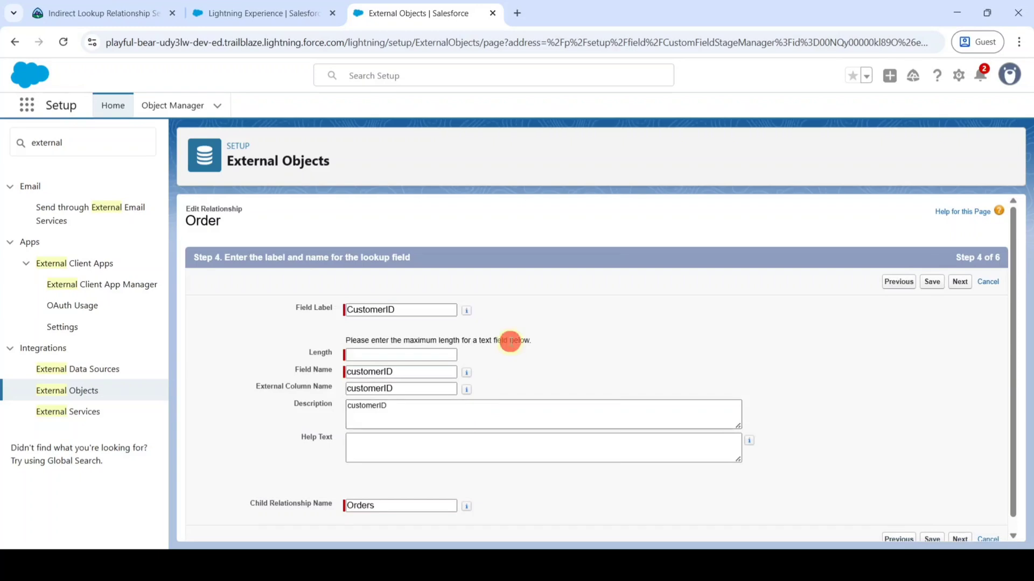
left_click(363, 354)
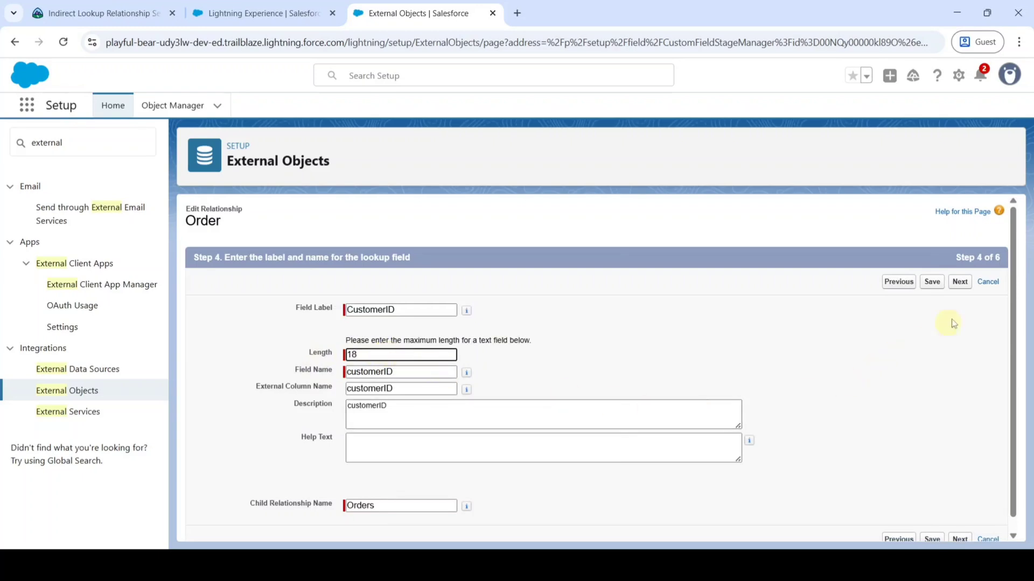
left_click(960, 281)
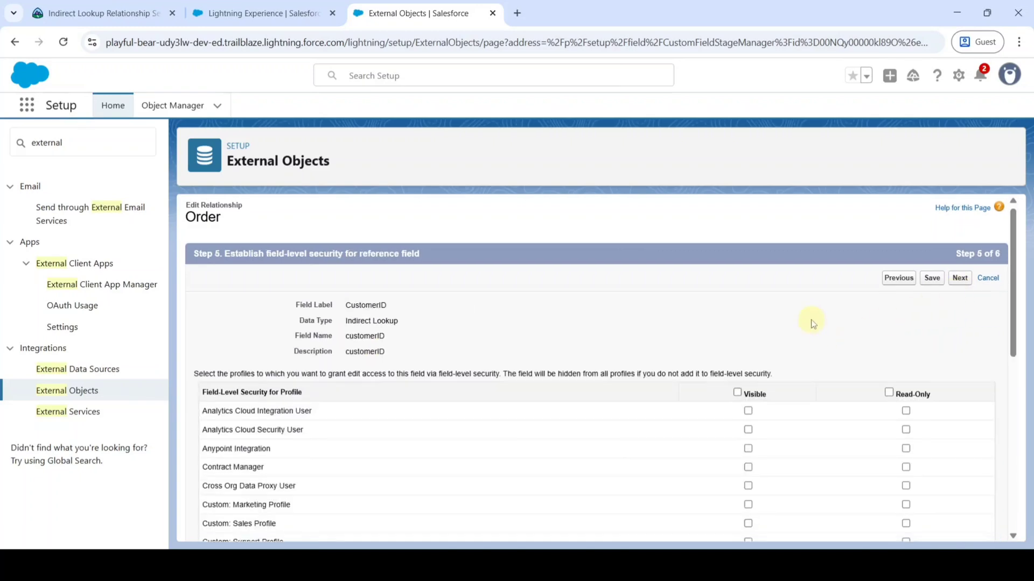
Make CustomerID visible to all profiles and save the Indirect Lookup(Account) field
scroll(734, 247, "down", 3)
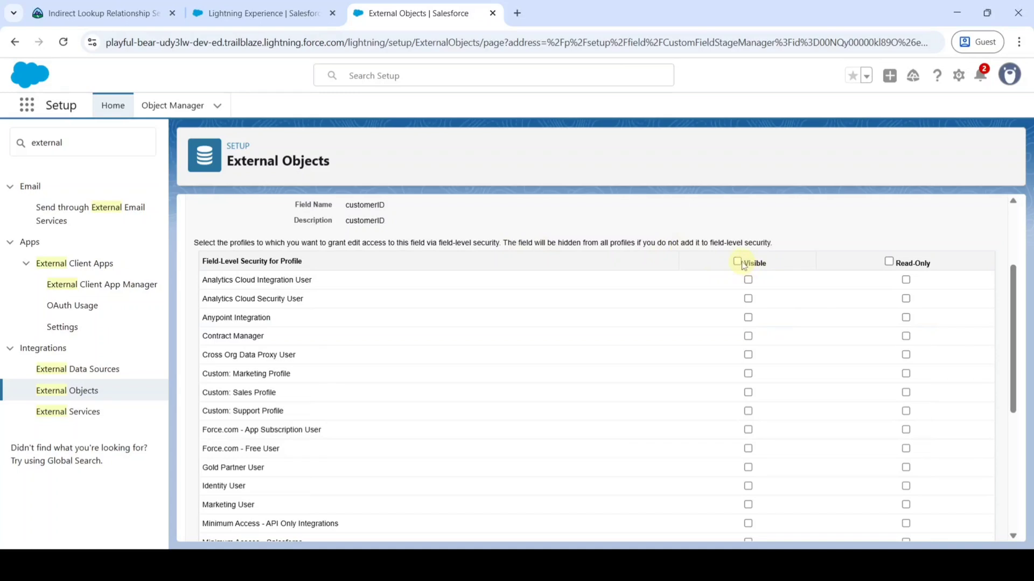
left_click(737, 261)
scroll(803, 279, "up", 3)
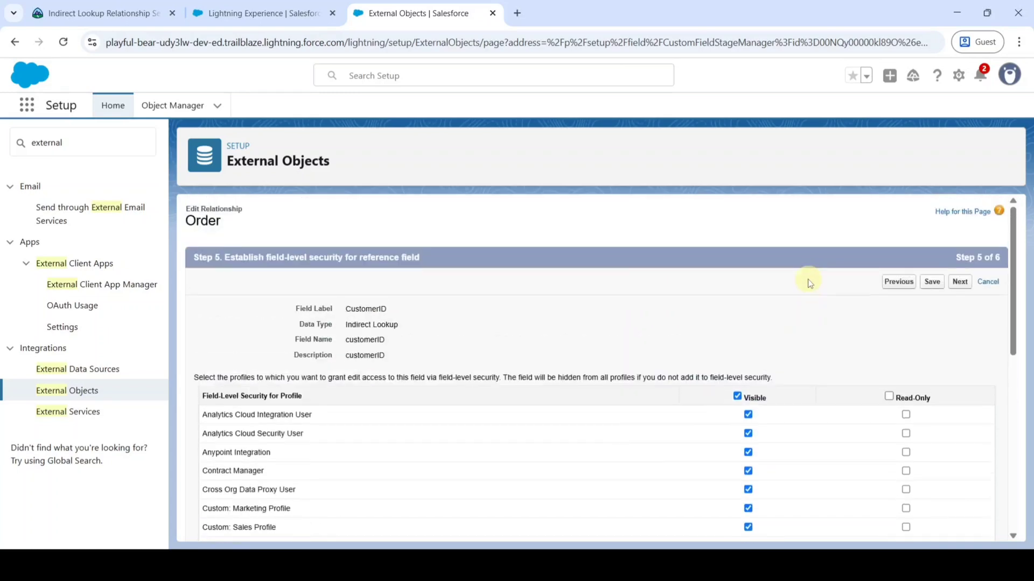
left_click(960, 283)
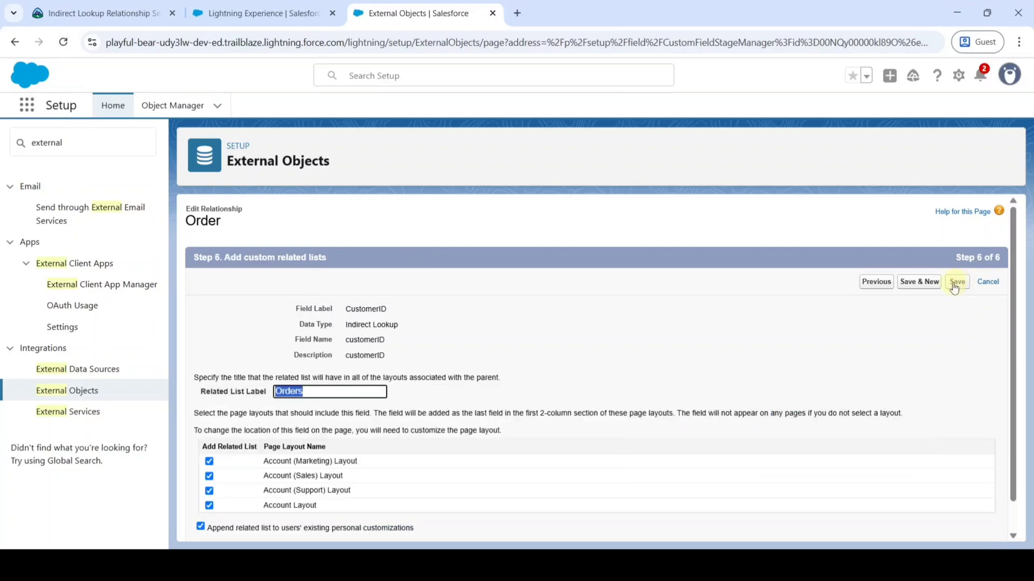
left_click(956, 285)
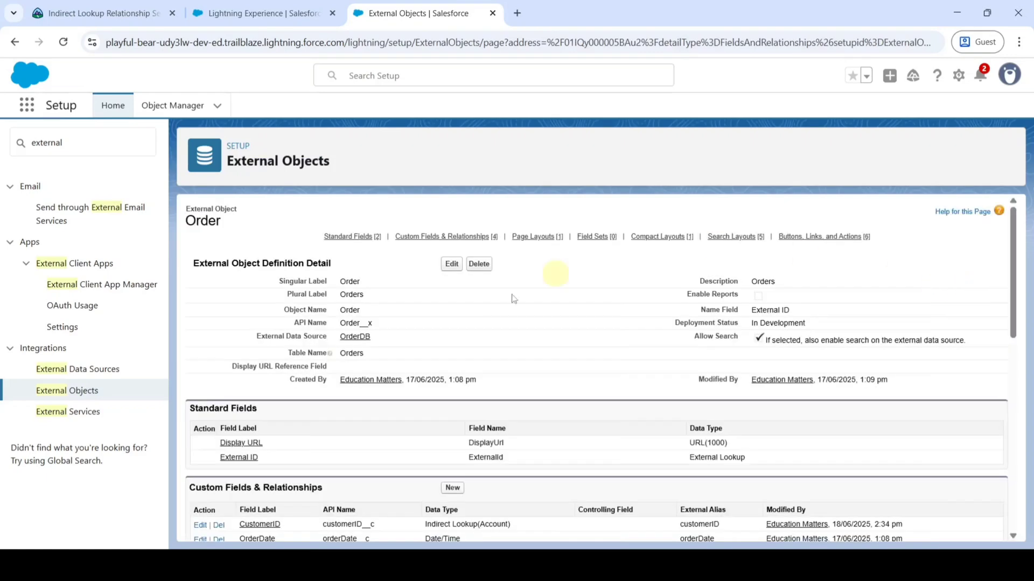
scroll(463, 369, "down", 1)
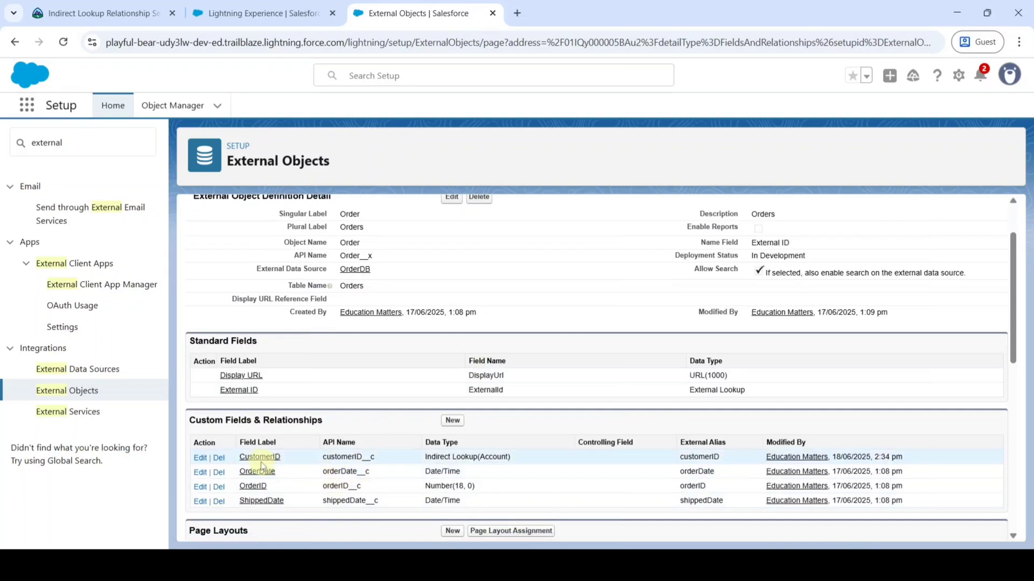
Dismiss Trailhead's rating prompt and verify the indirect lookup step for 100 points
left_click(114, 20)
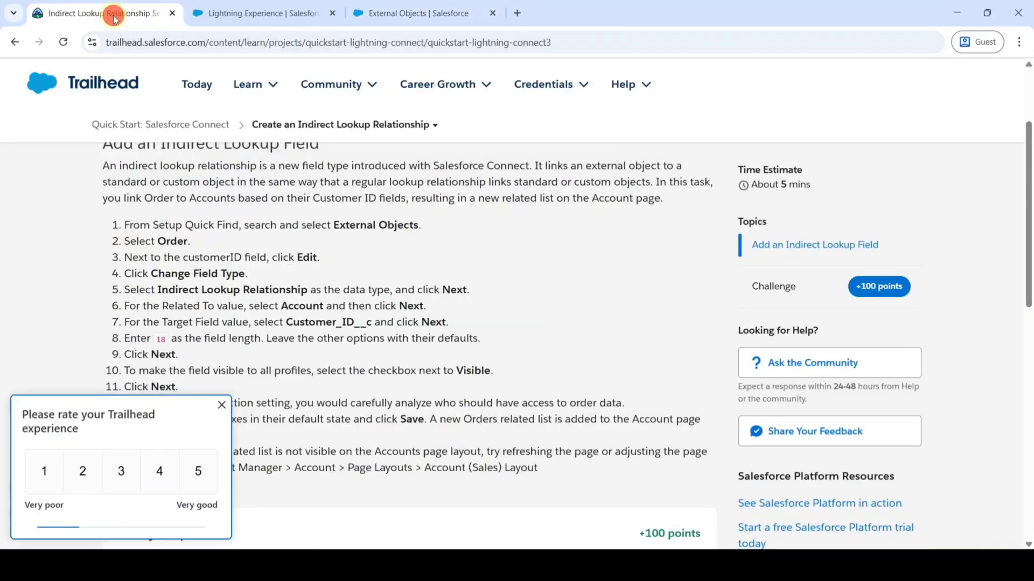
scroll(323, 322, "down", 3)
left_click(221, 406)
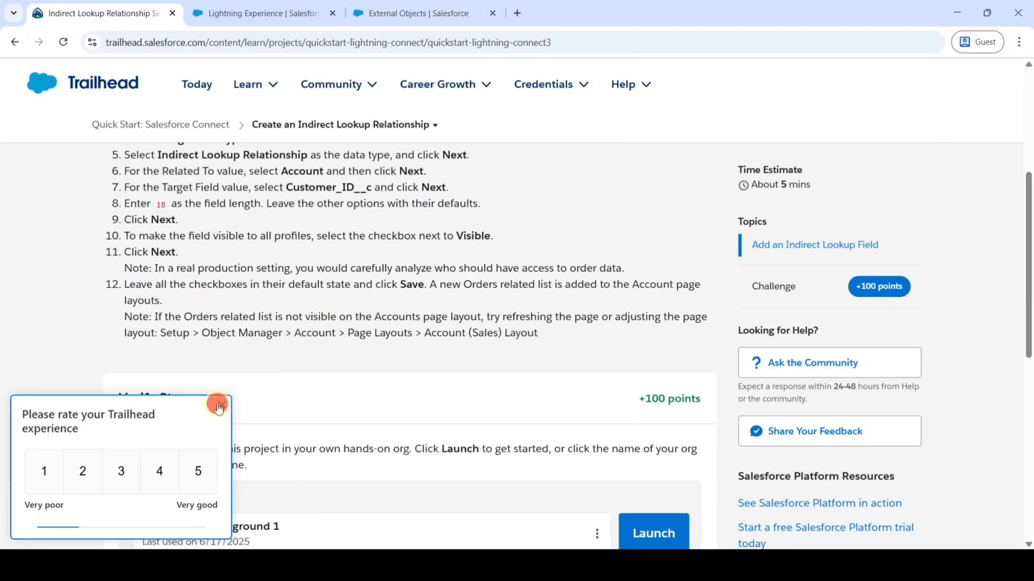
scroll(215, 399, "down", 4)
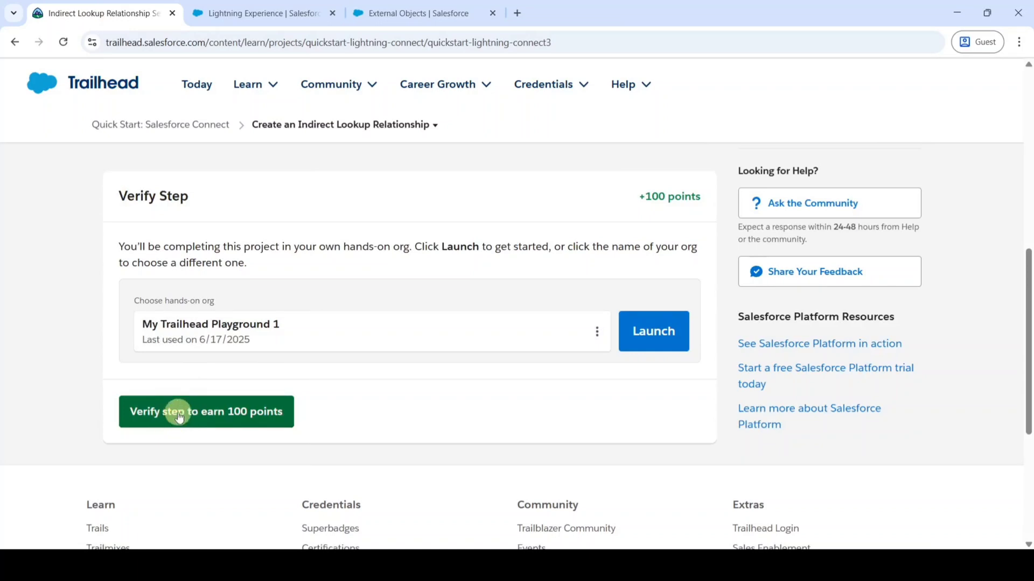
left_click(173, 415)
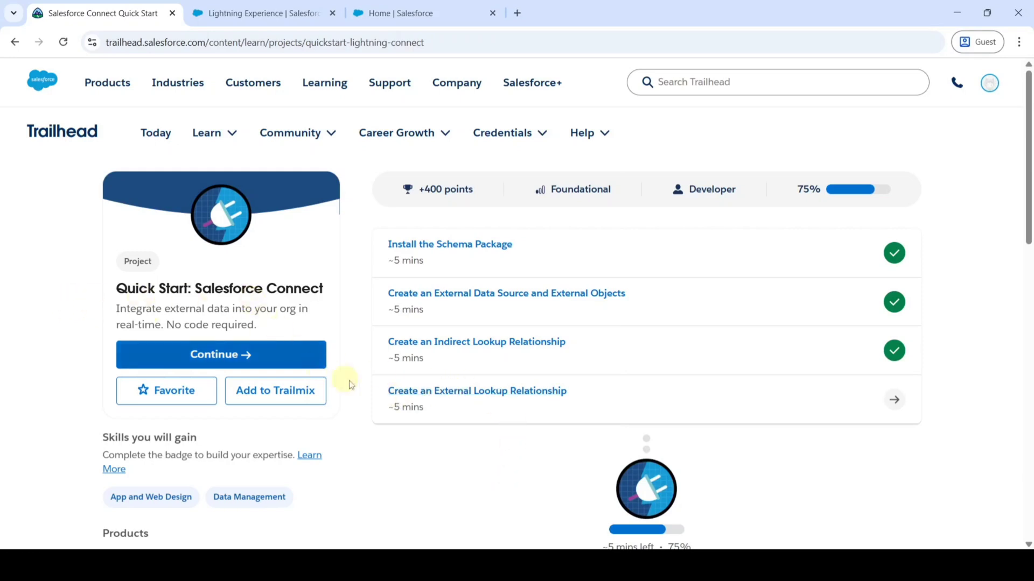
Open the Create an External Lookup Relationship unit and scroll to the Add an External Lookup Field steps
left_click(473, 392)
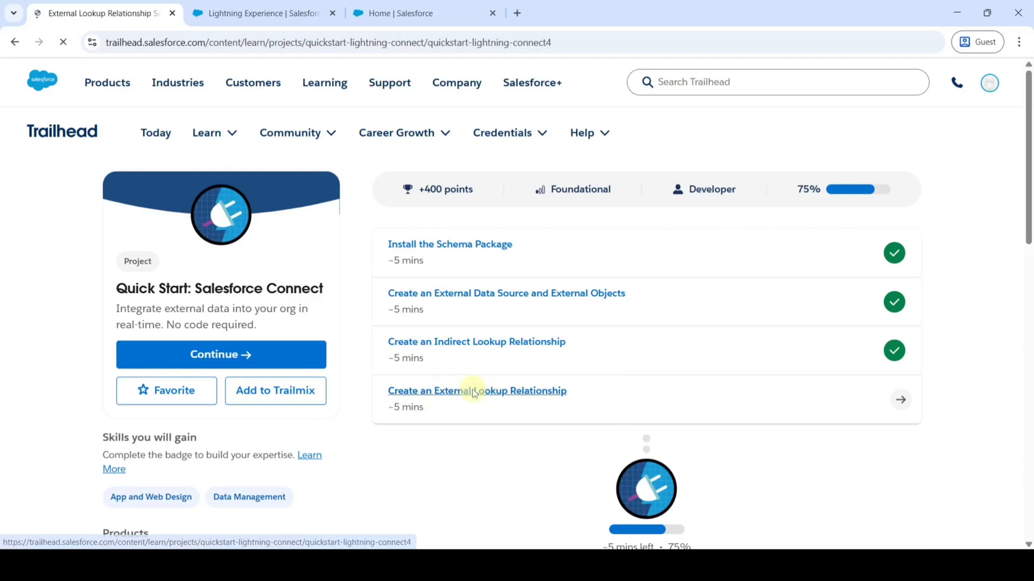
scroll(456, 359, "down", 5)
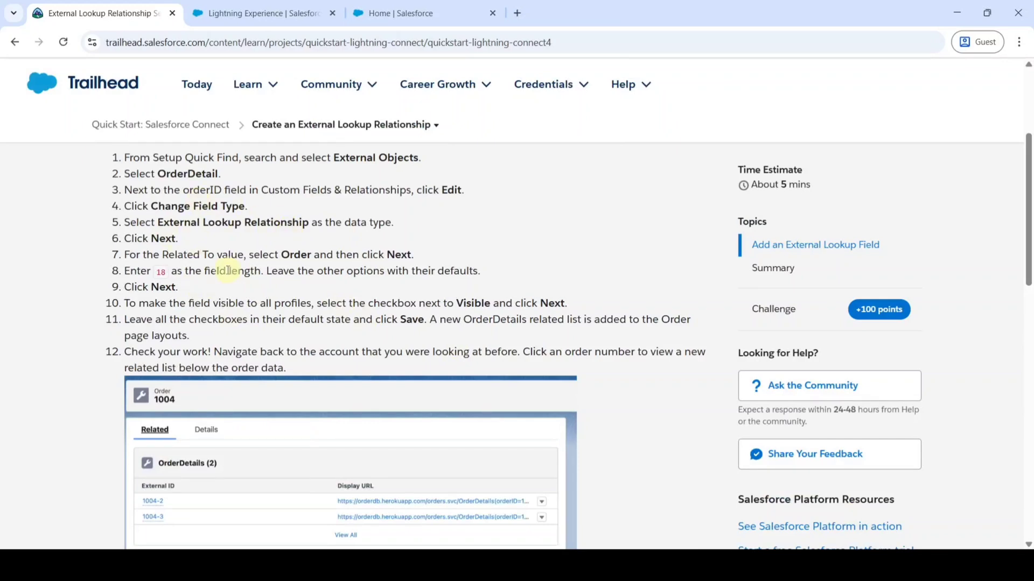
In Setup, search 'external' to reach External Objects and open OrderDetail's custom fields
left_click(412, 4)
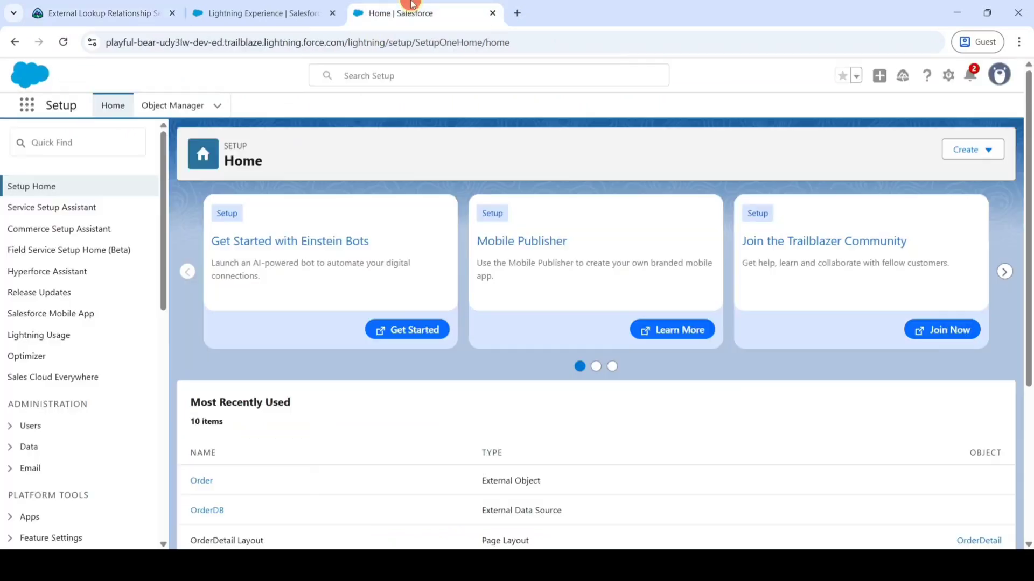
left_click(50, 144)
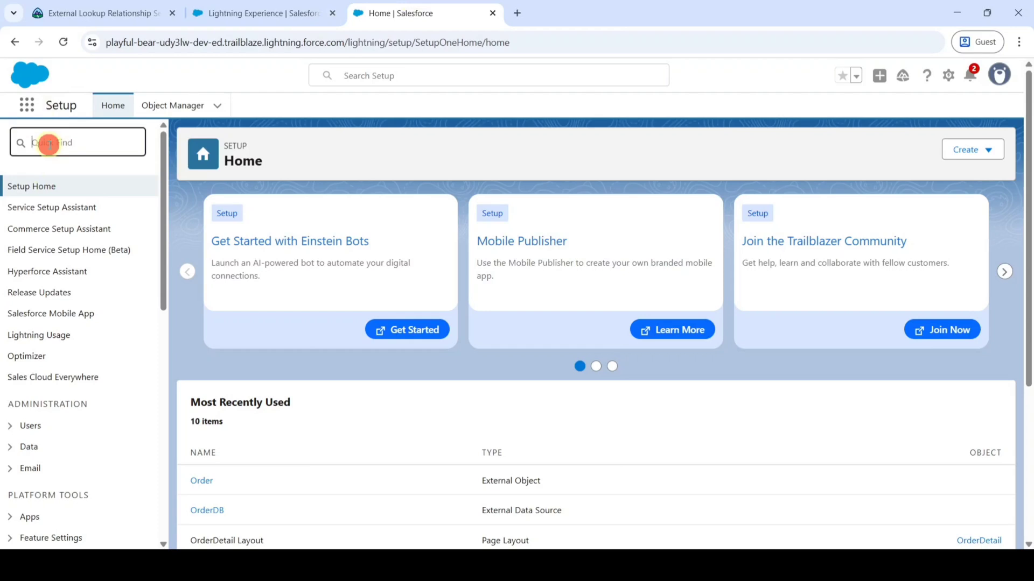
type("external ob")
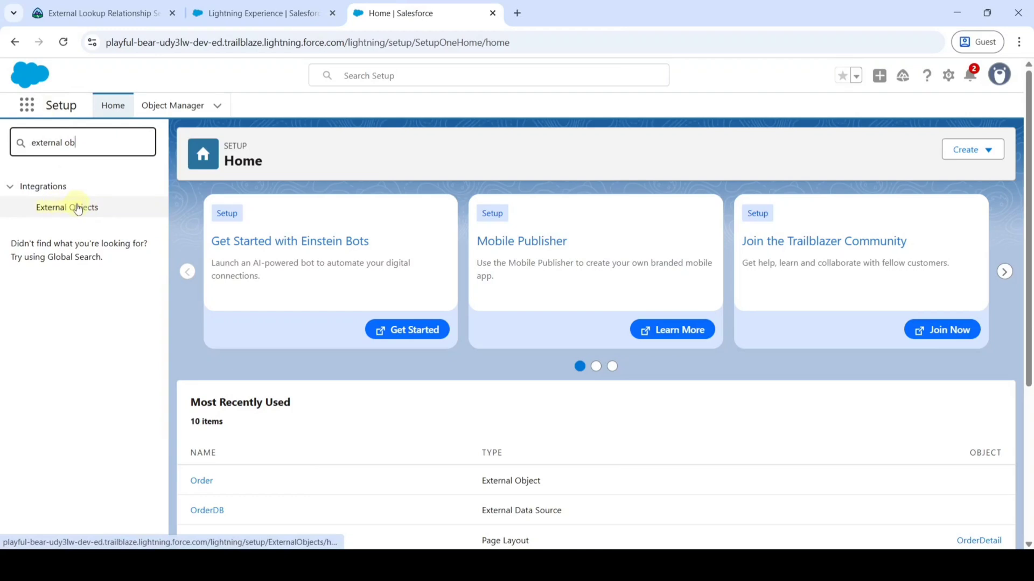
left_click(78, 208)
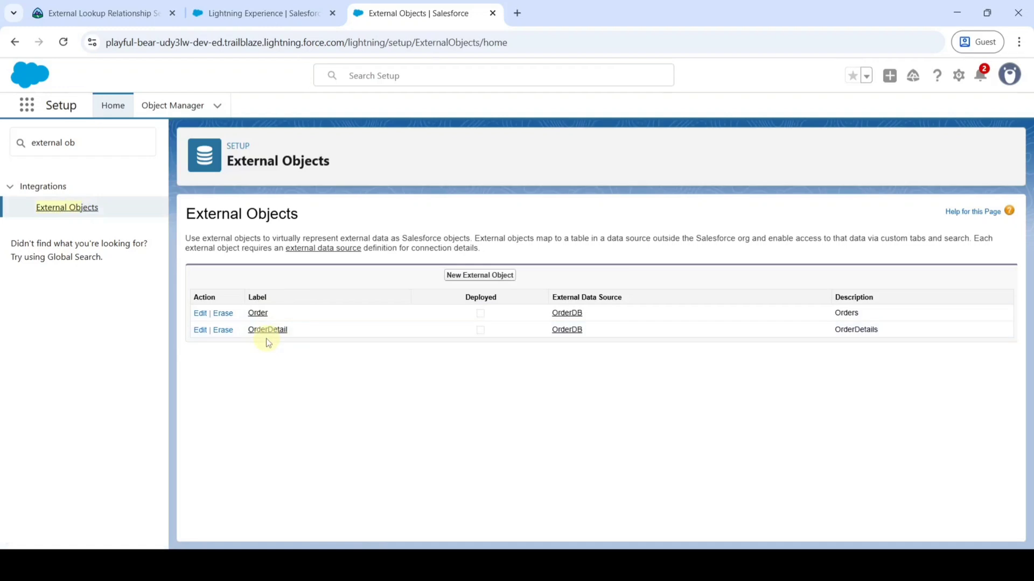
left_click(263, 330)
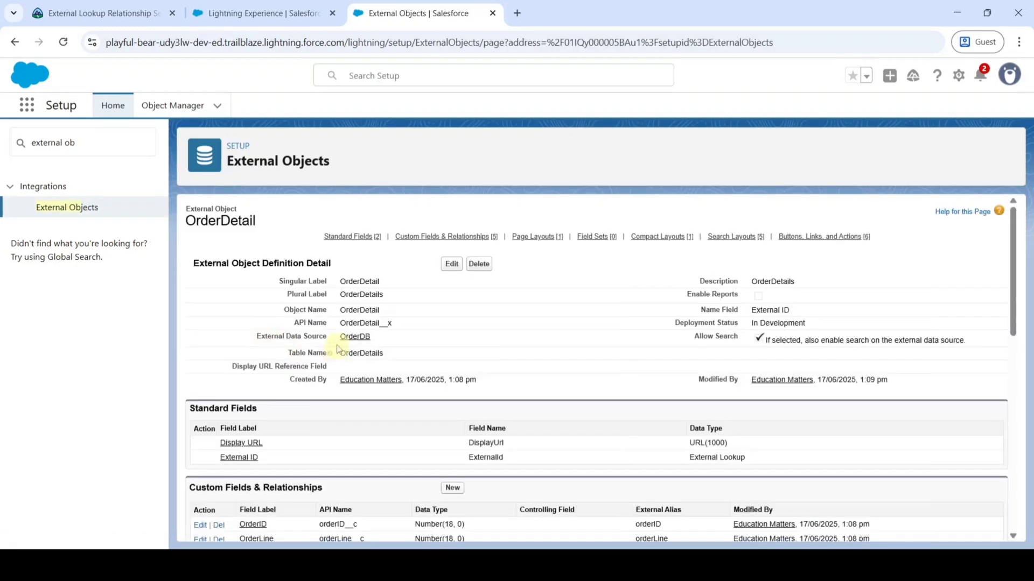
scroll(337, 329, "down", 3)
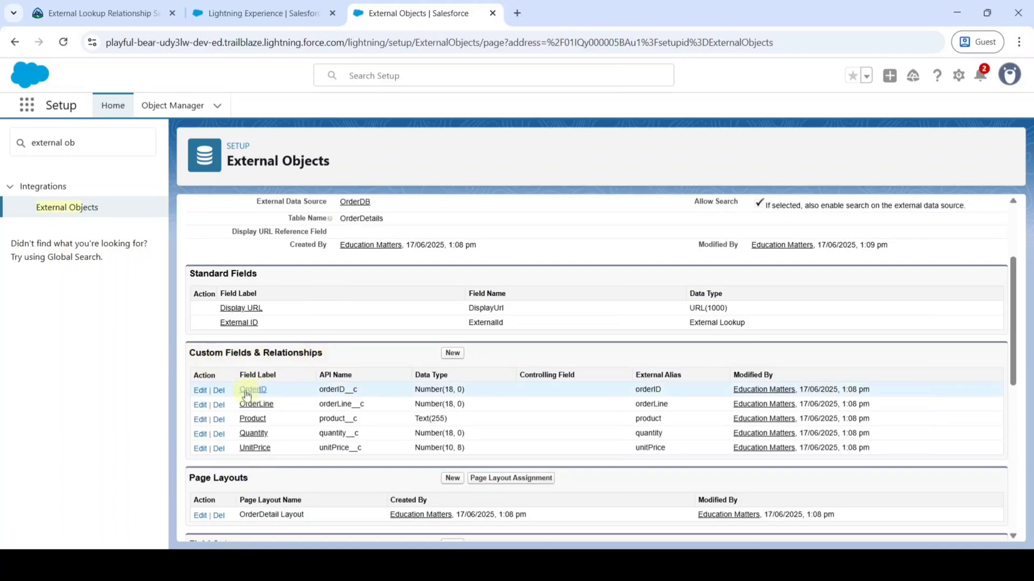
Change OrderDetail's OrderID field to an External Lookup Relationship related to Order
left_click(196, 396)
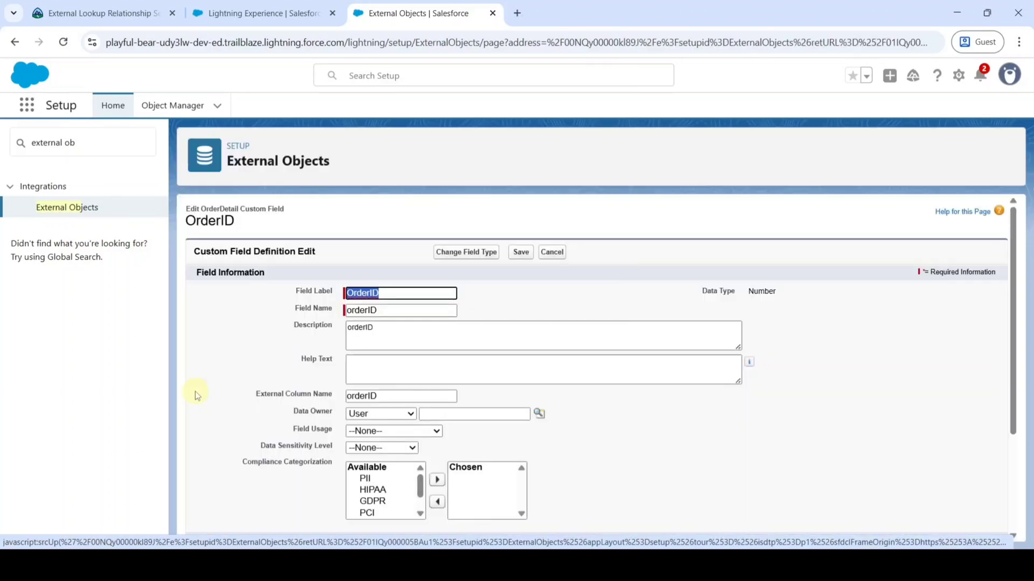
scroll(624, 302, "down", 3)
scroll(600, 300, "up", 3)
left_click(461, 255)
scroll(460, 253, "down", 4)
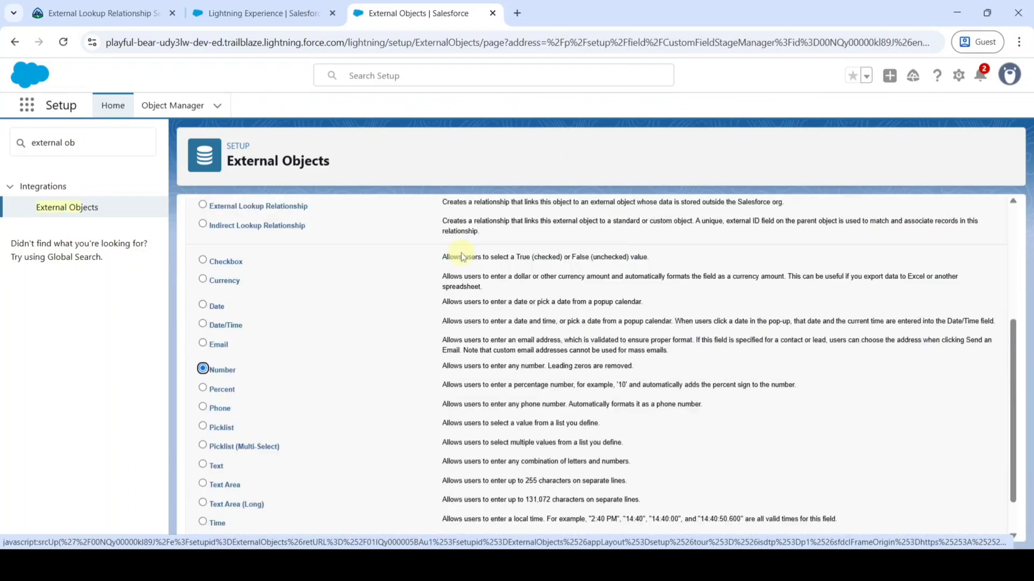
scroll(380, 358, "up", 3)
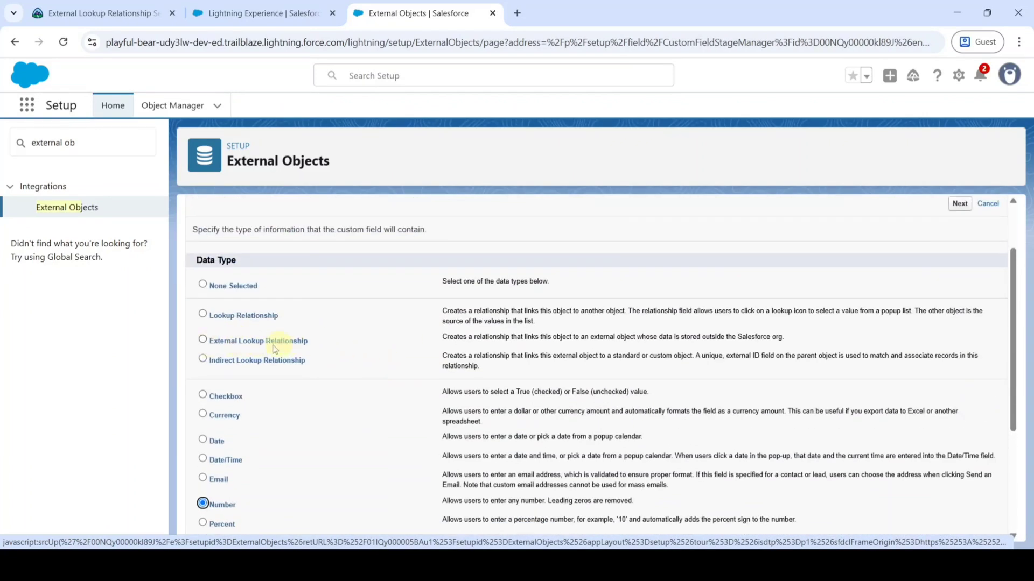
left_click(202, 340)
scroll(807, 323, "up", 2)
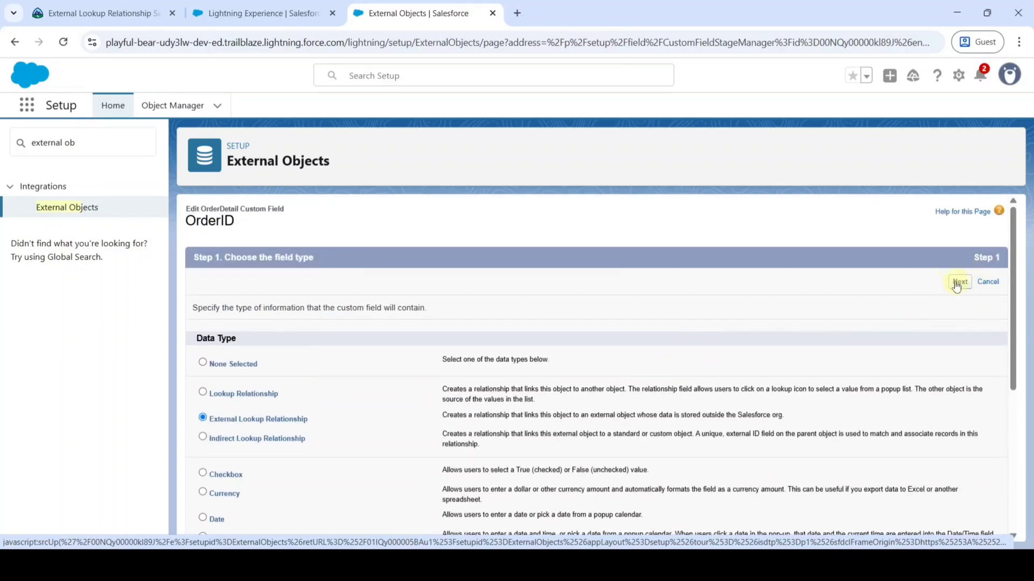
left_click(959, 281)
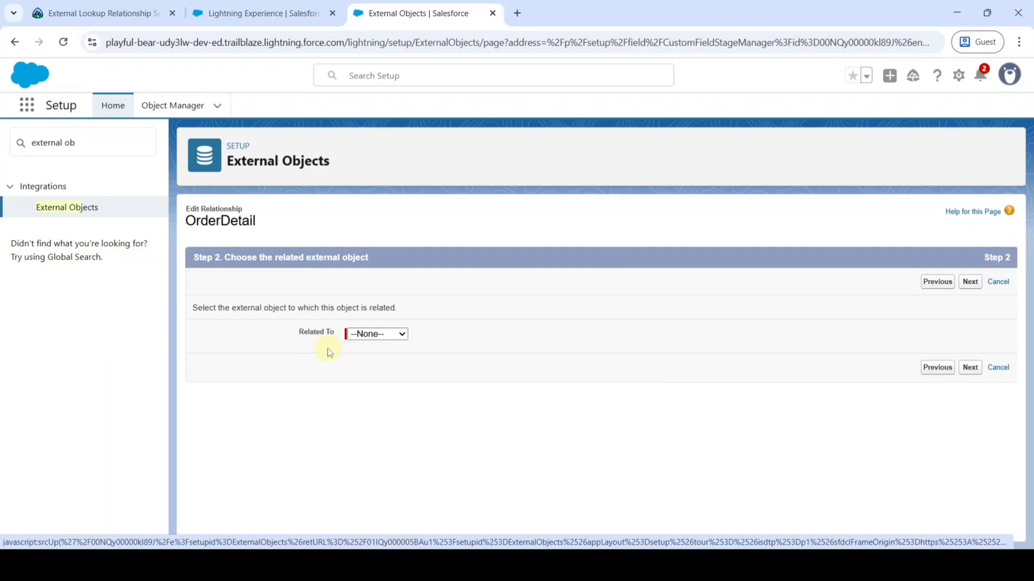
left_click(359, 335)
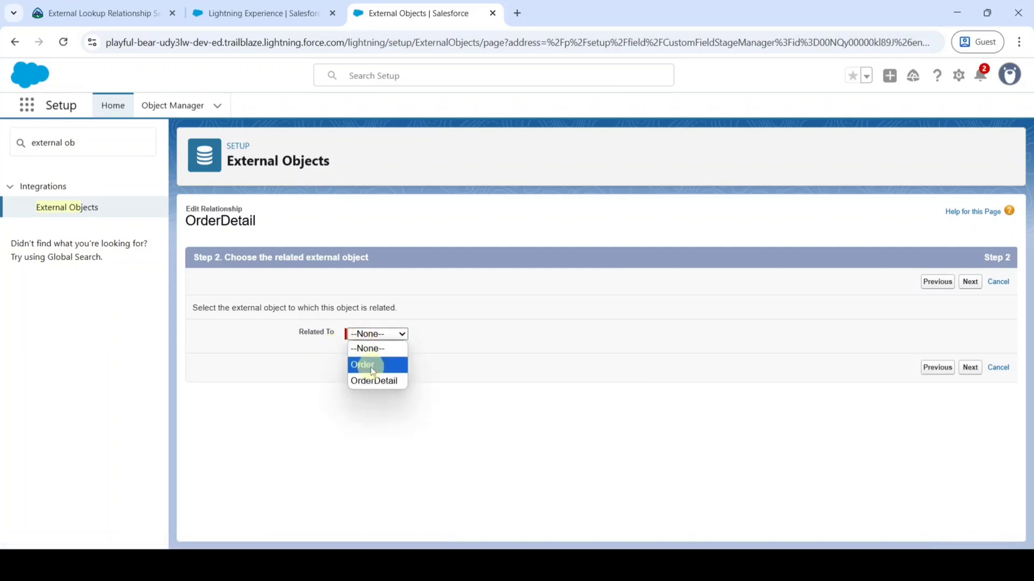
left_click(371, 366)
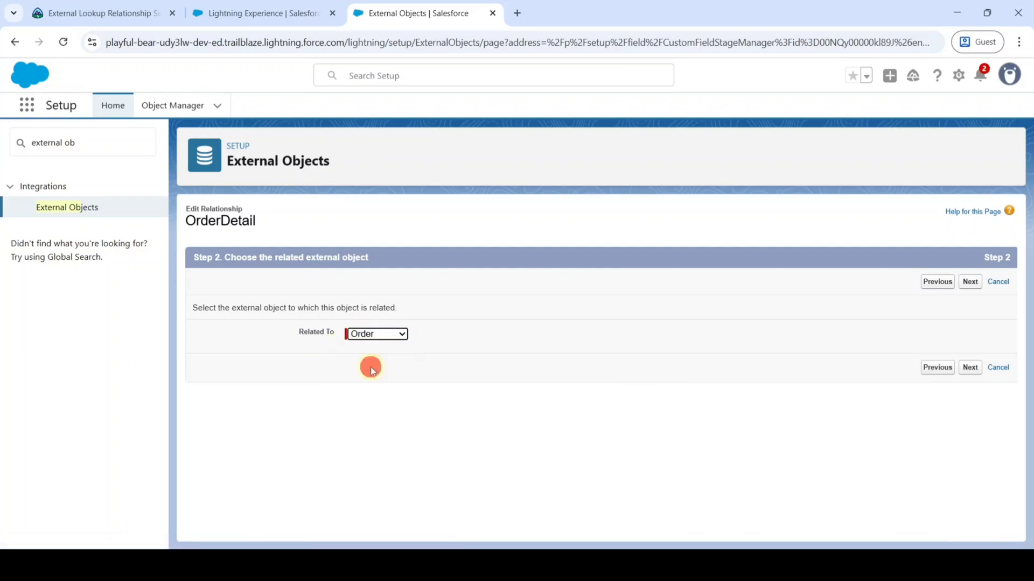
Set the OrderID external lookup's field length to 18
left_click(970, 368)
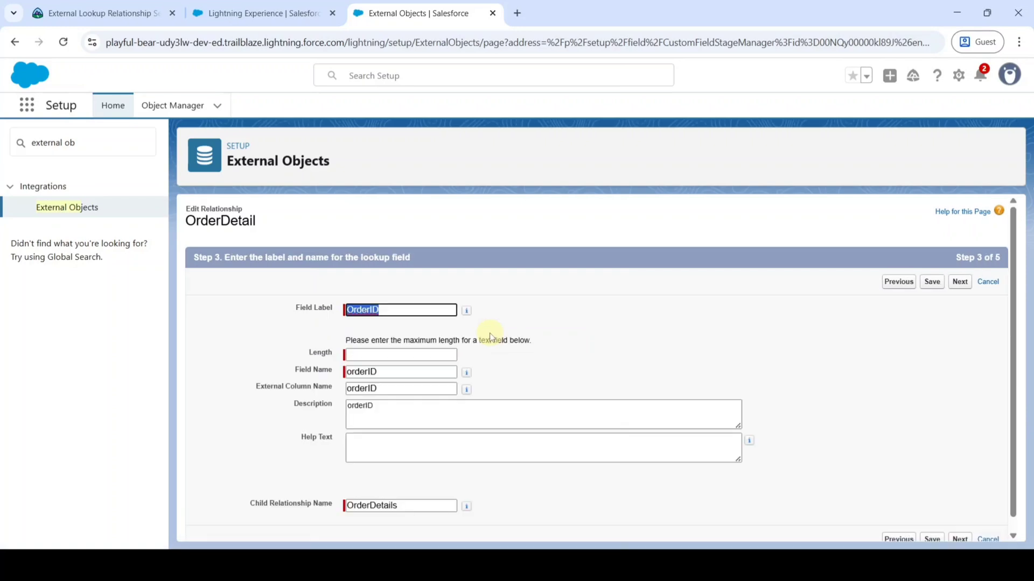
scroll(490, 337, "down", 1)
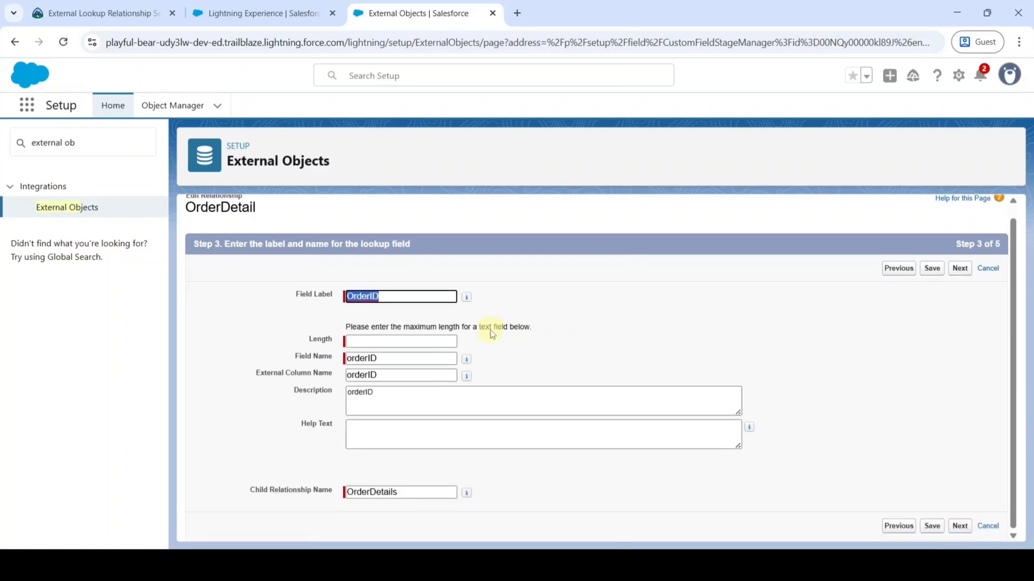
left_click(372, 341)
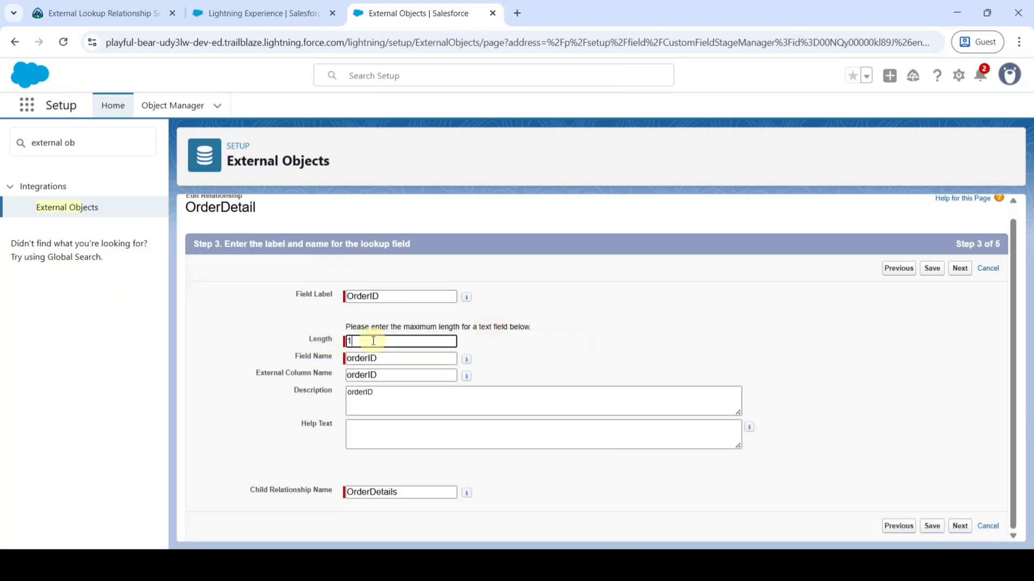
left_click(530, 357)
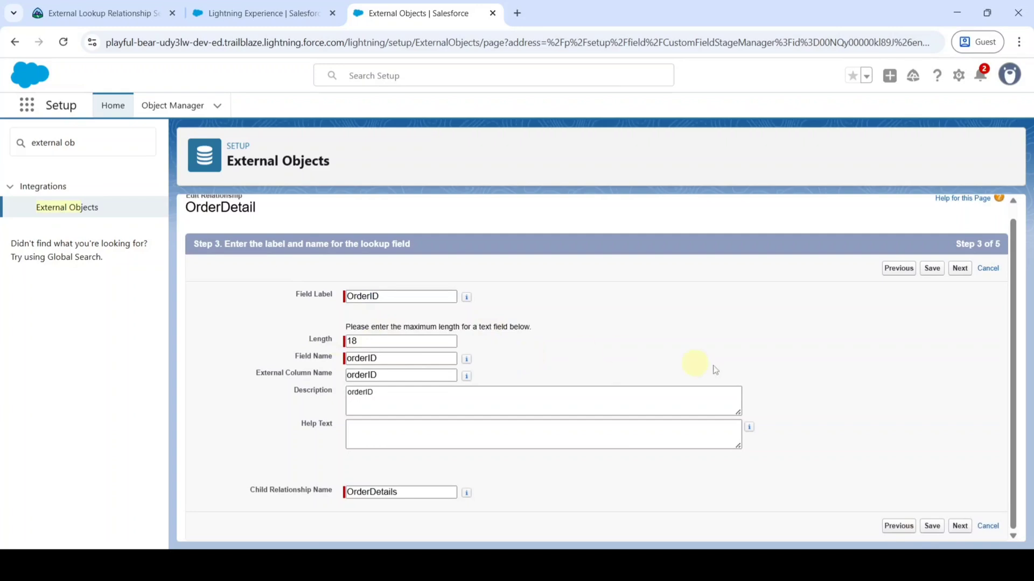
left_click(960, 269)
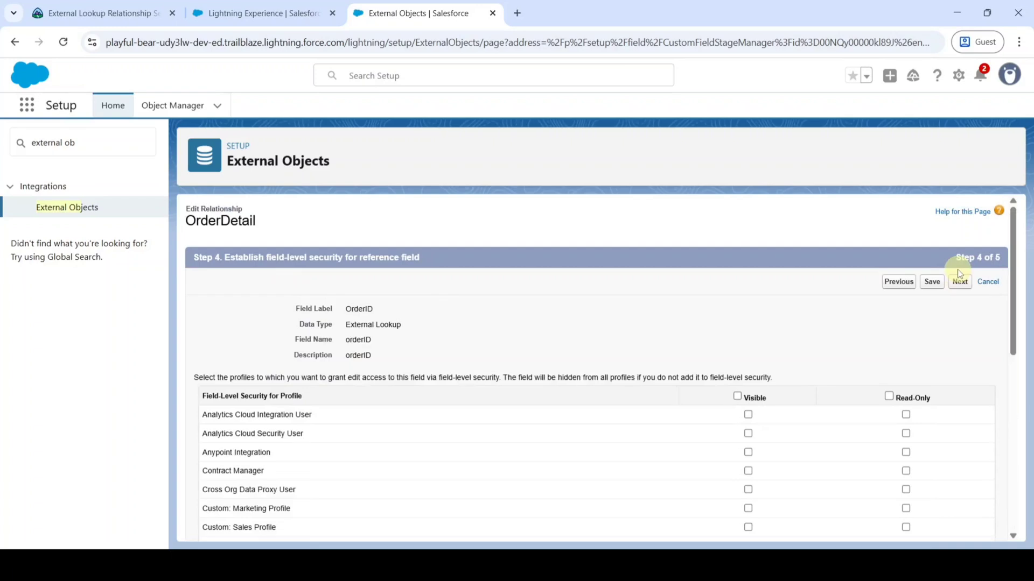
Make OrderID visible to all profiles and save the External Lookup(Order) field
scroll(648, 261, "down", 3)
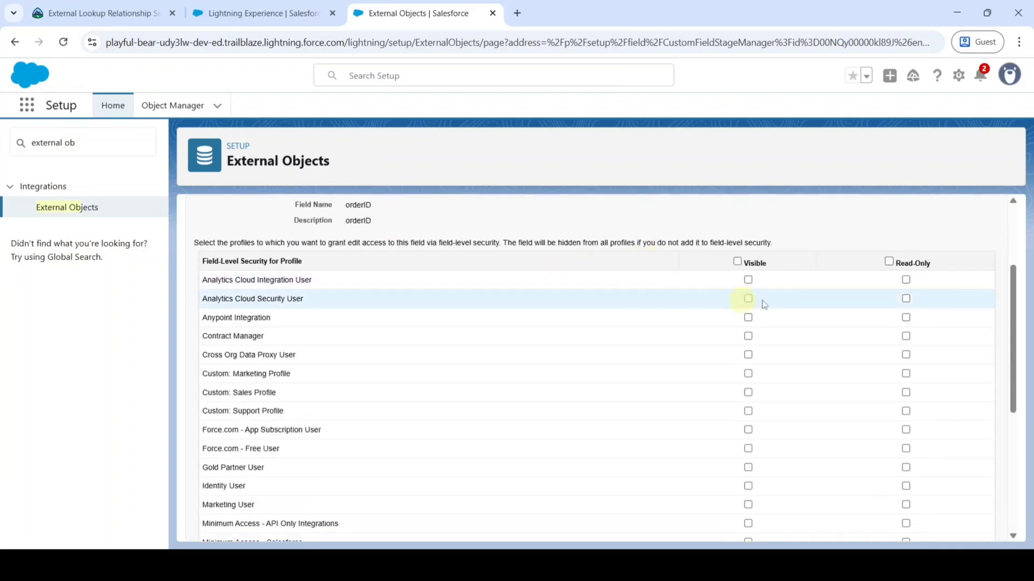
left_click(737, 262)
scroll(794, 277, "up", 3)
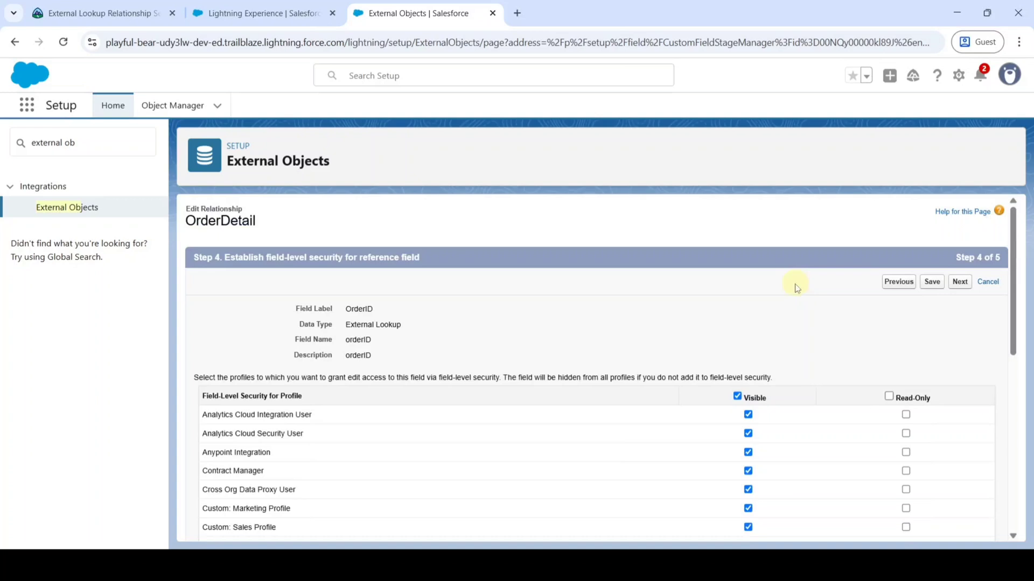
left_click(959, 283)
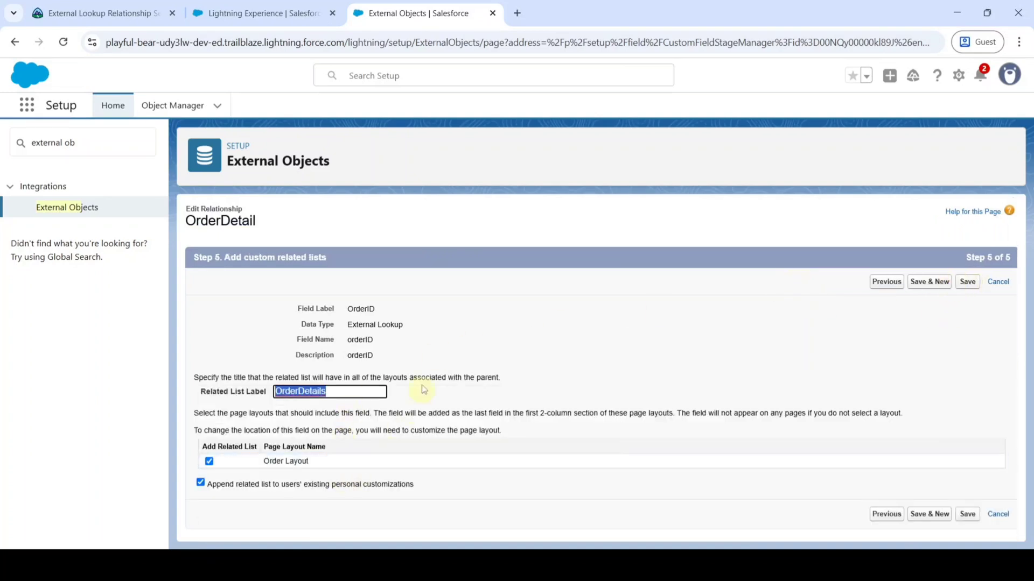
left_click(967, 284)
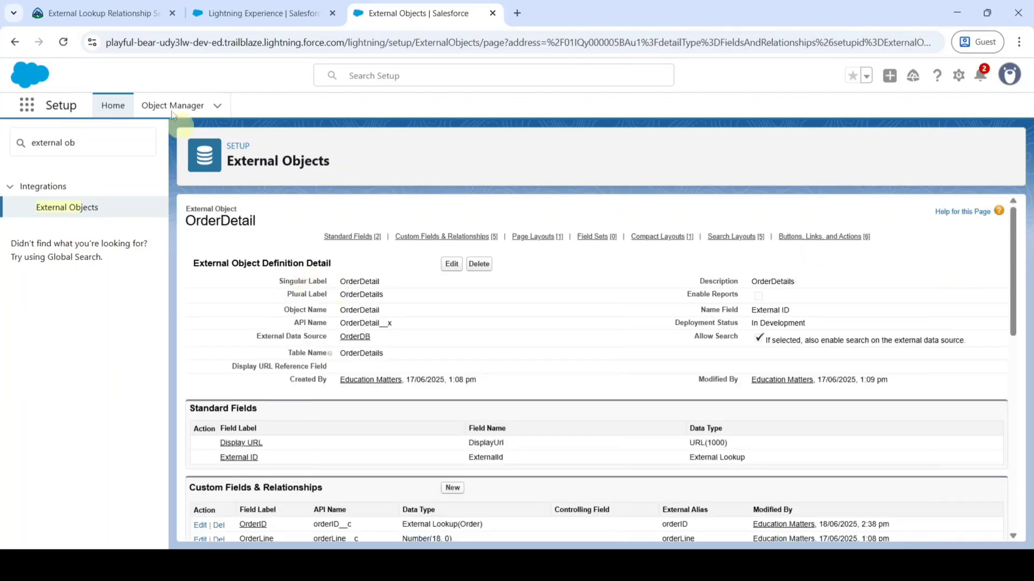
left_click(120, 7)
Run Trailhead's 'Verify step to earn 100 points' check for the Create an External Lookup Relationship step
scroll(364, 295, "down", 8)
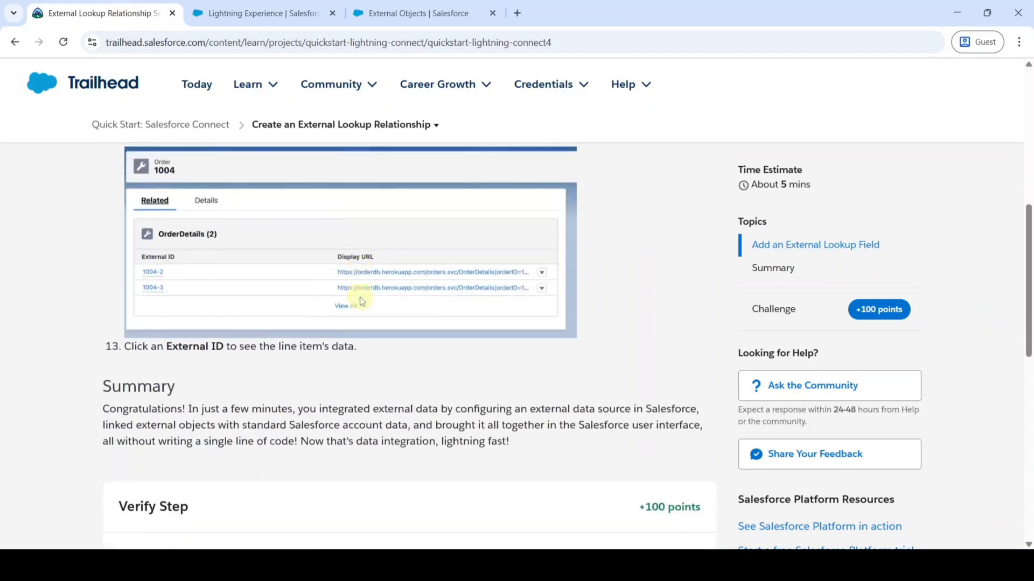
scroll(364, 301, "down", 1)
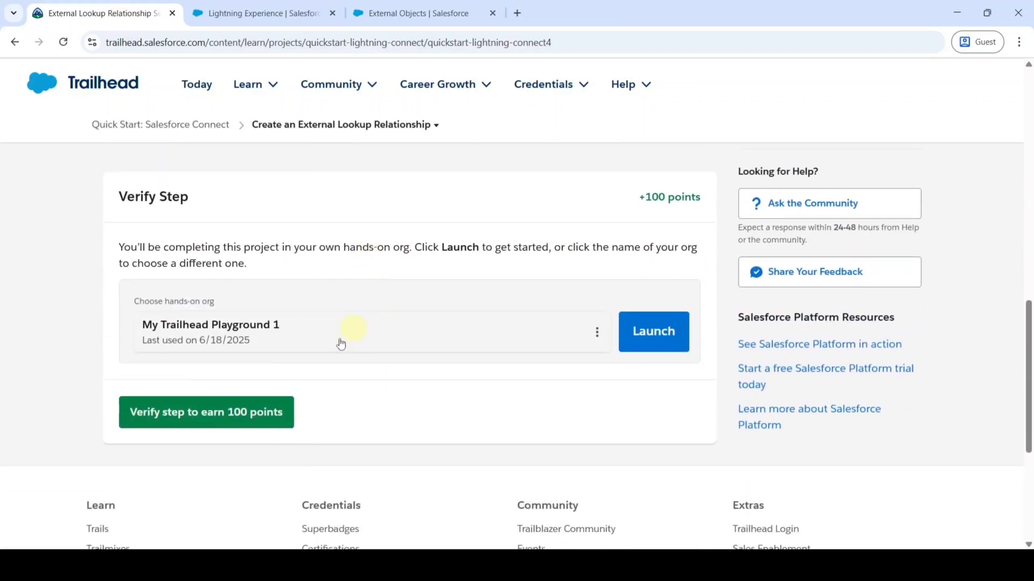
left_click(194, 414)
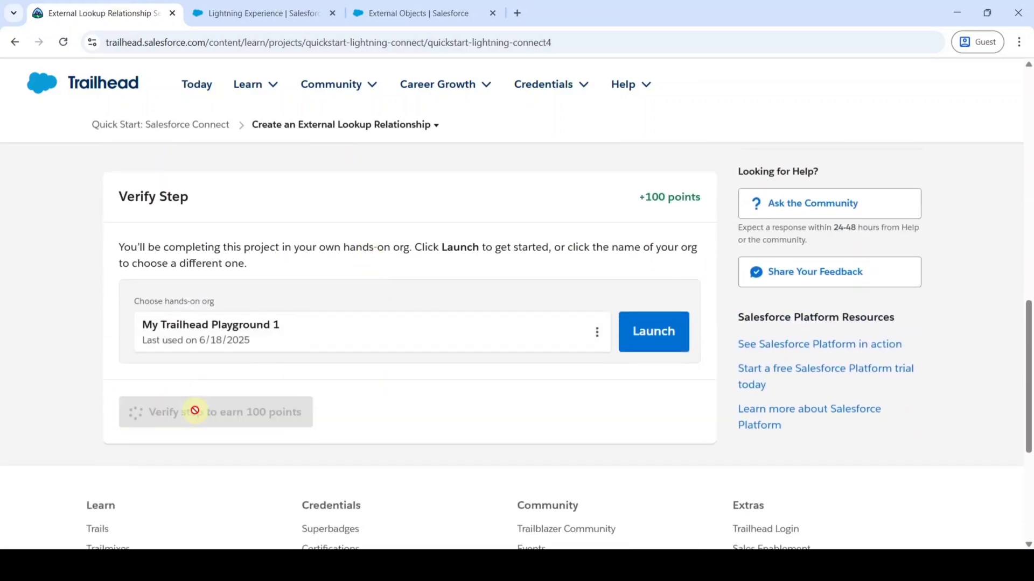